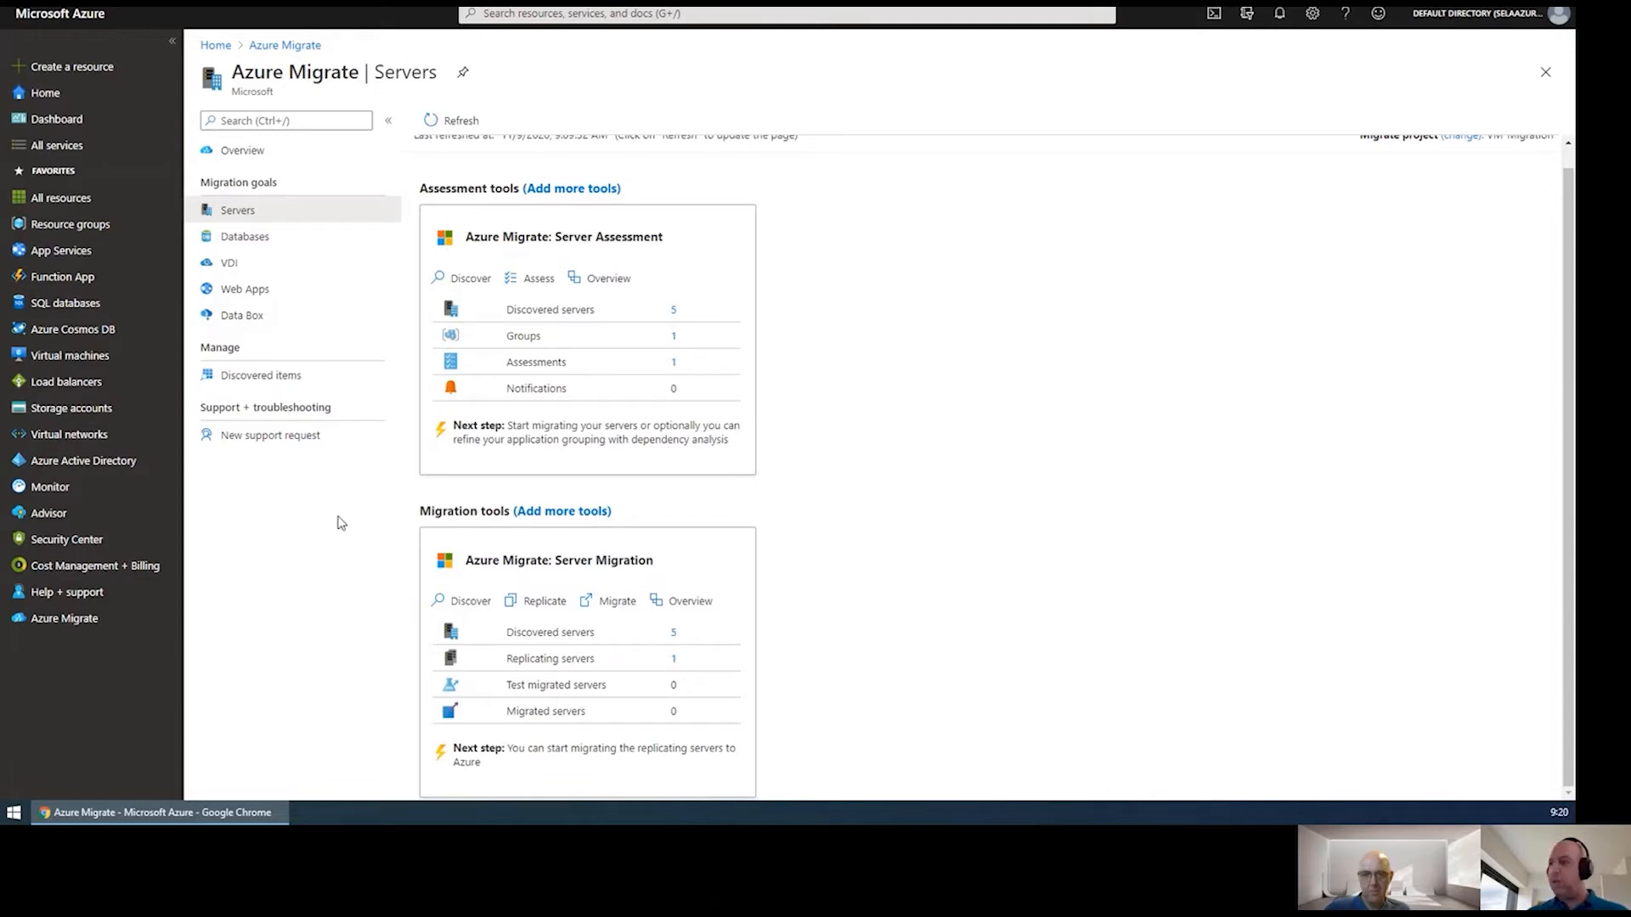
Open the Server Assessment card's Assessments list in the Azure Migrate project.
left_click(675, 363)
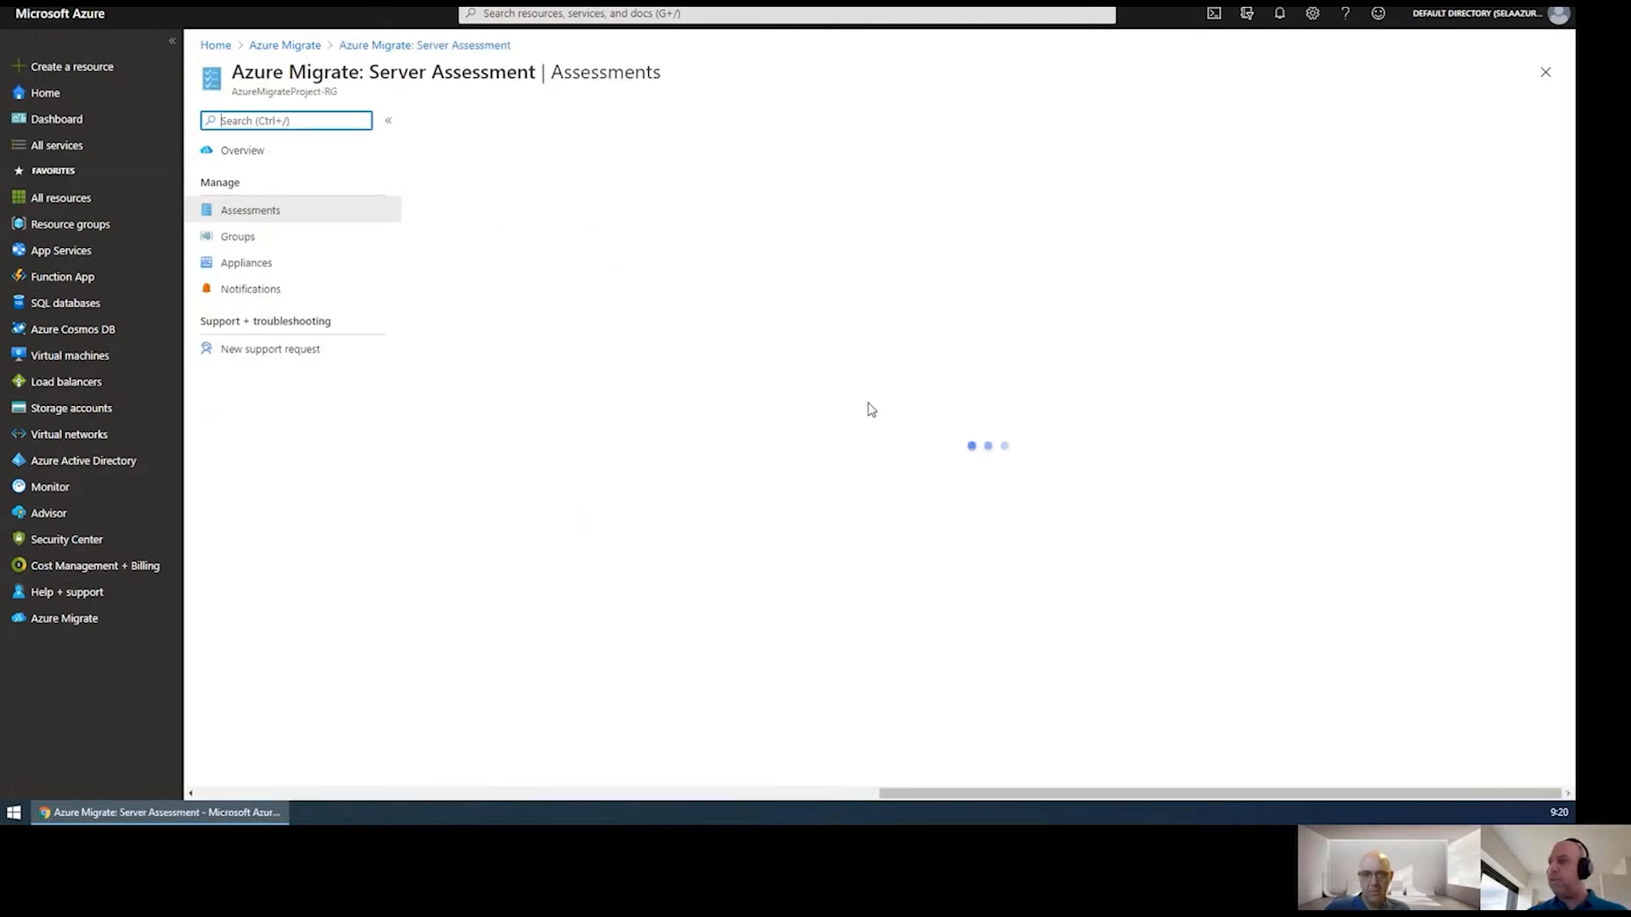
Check Contoso Assessment's Azure readiness and cost details, then go back to Azure Migrate Servers.
left_click(472, 199)
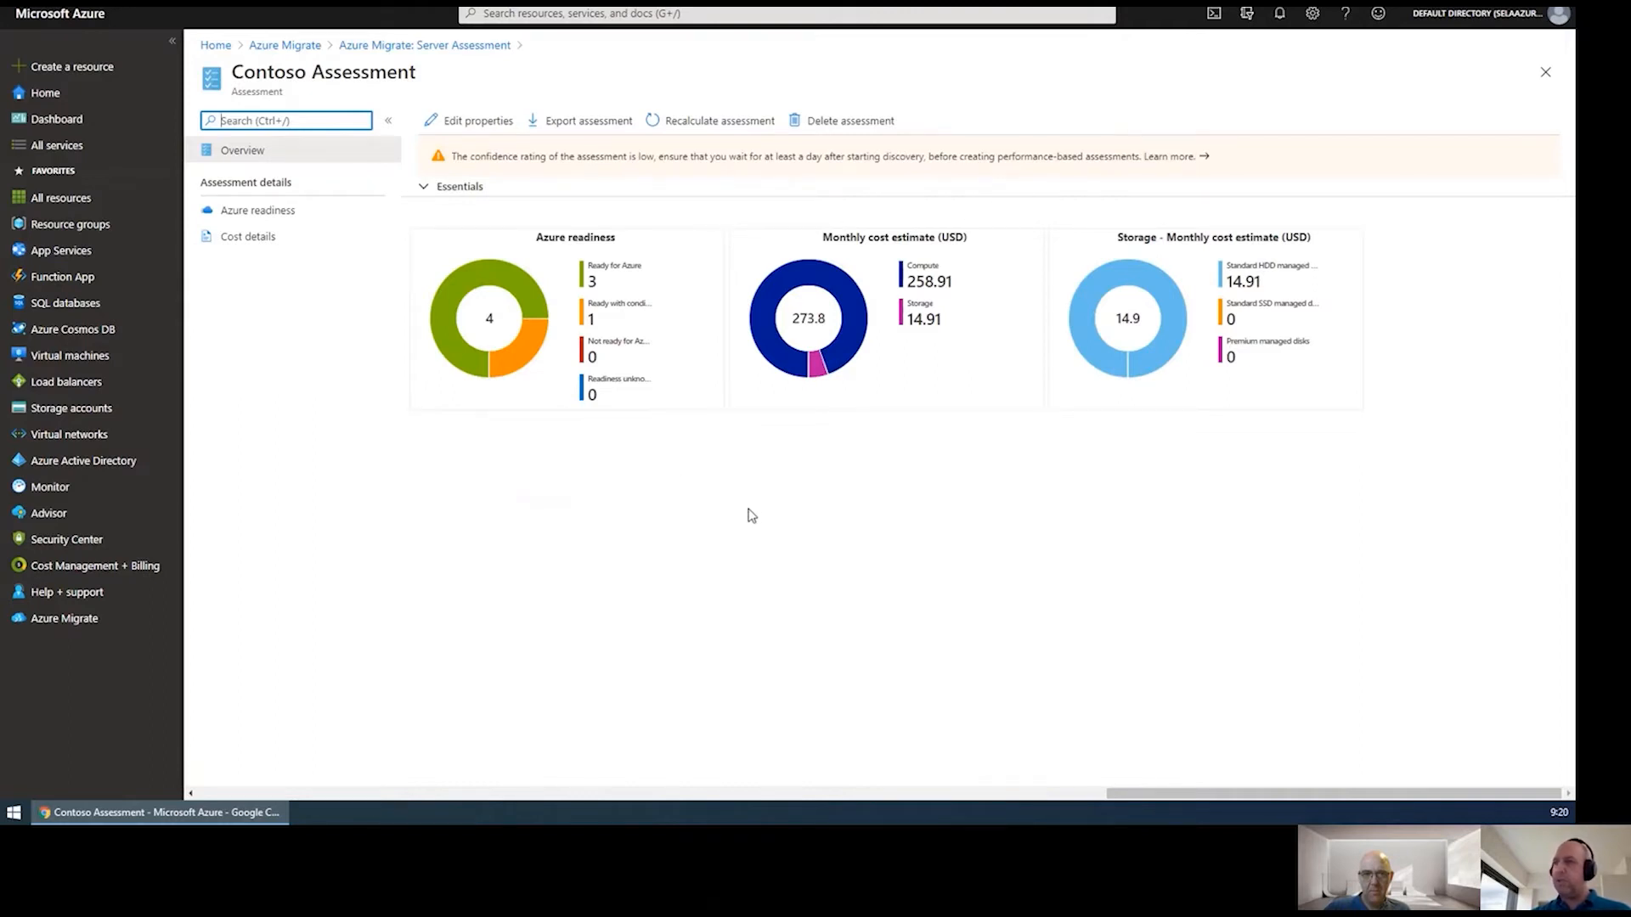
left_click(255, 216)
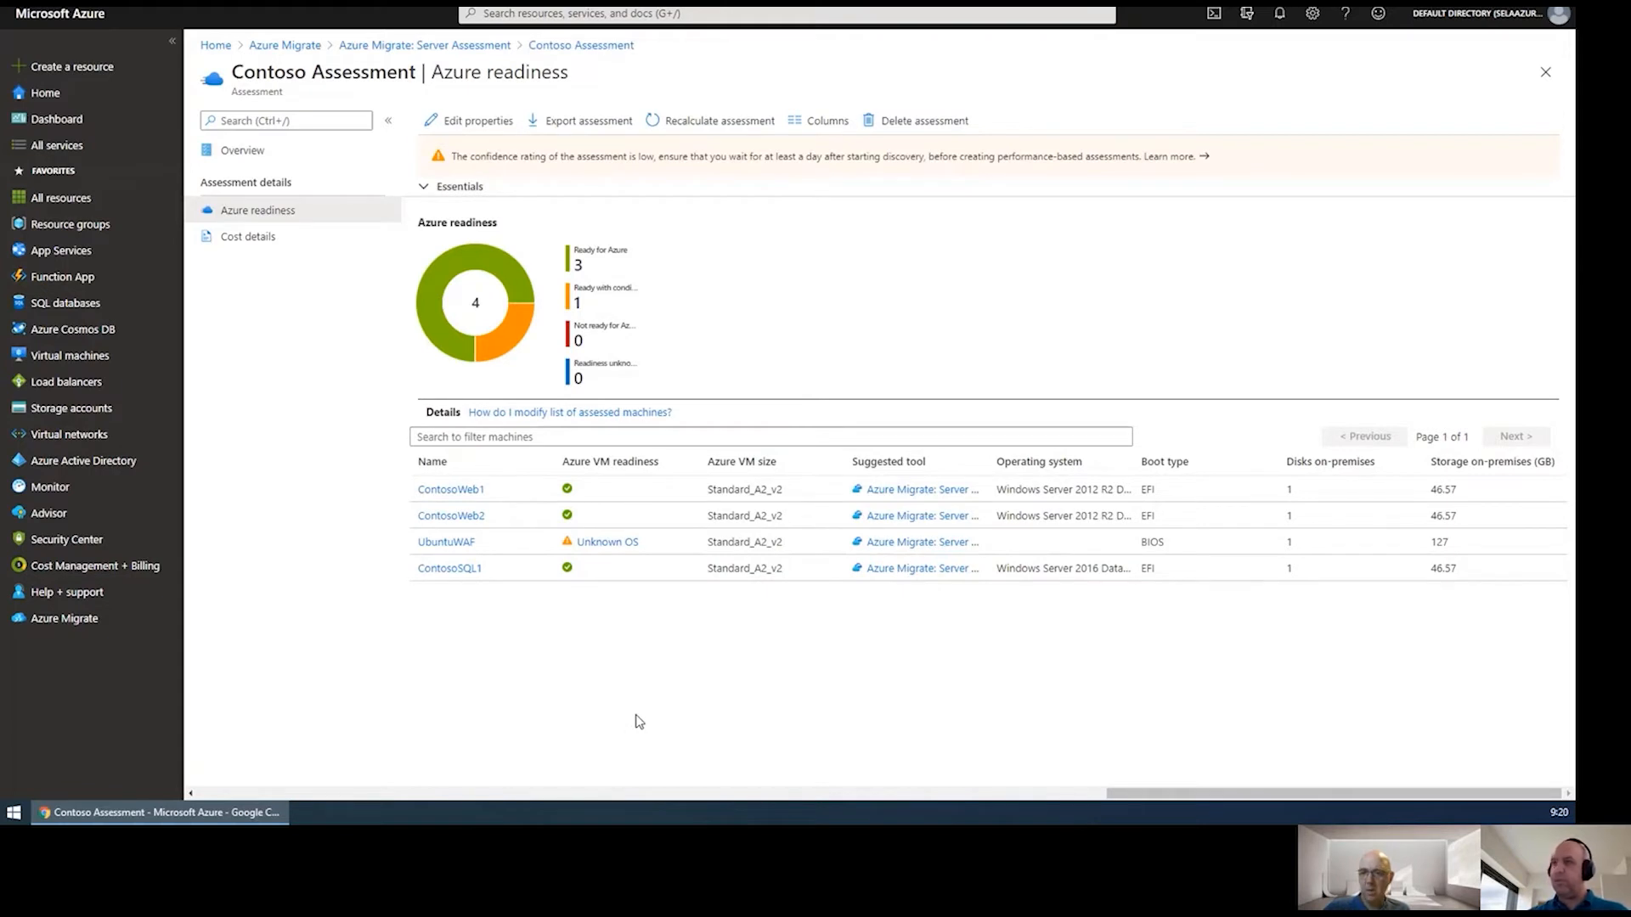
left_click(259, 236)
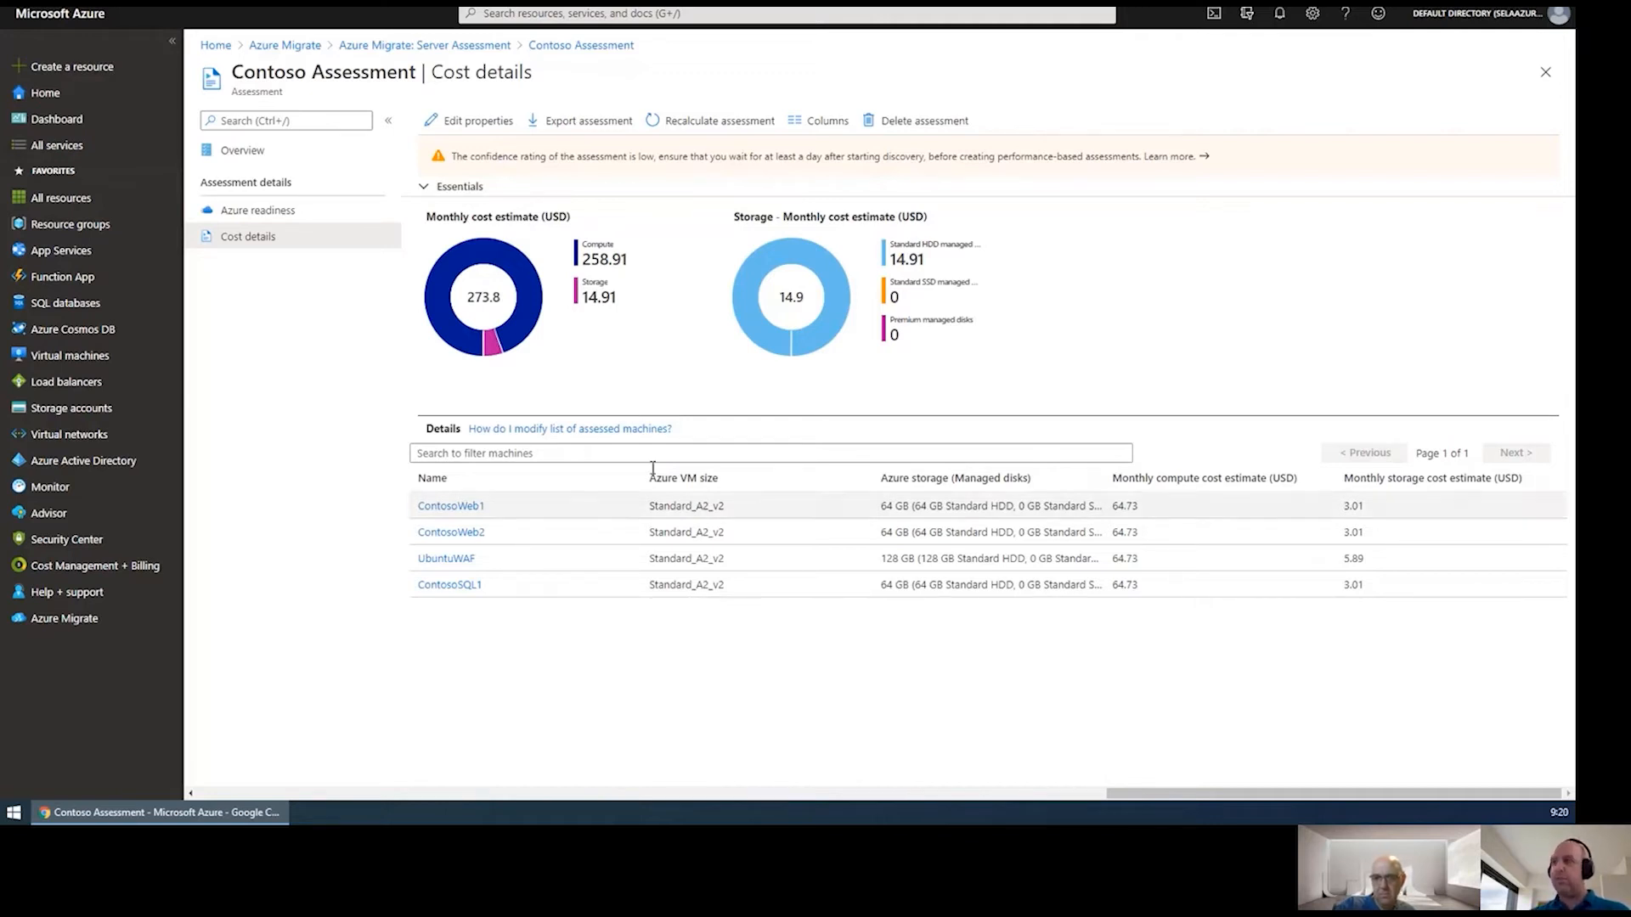
left_click(310, 46)
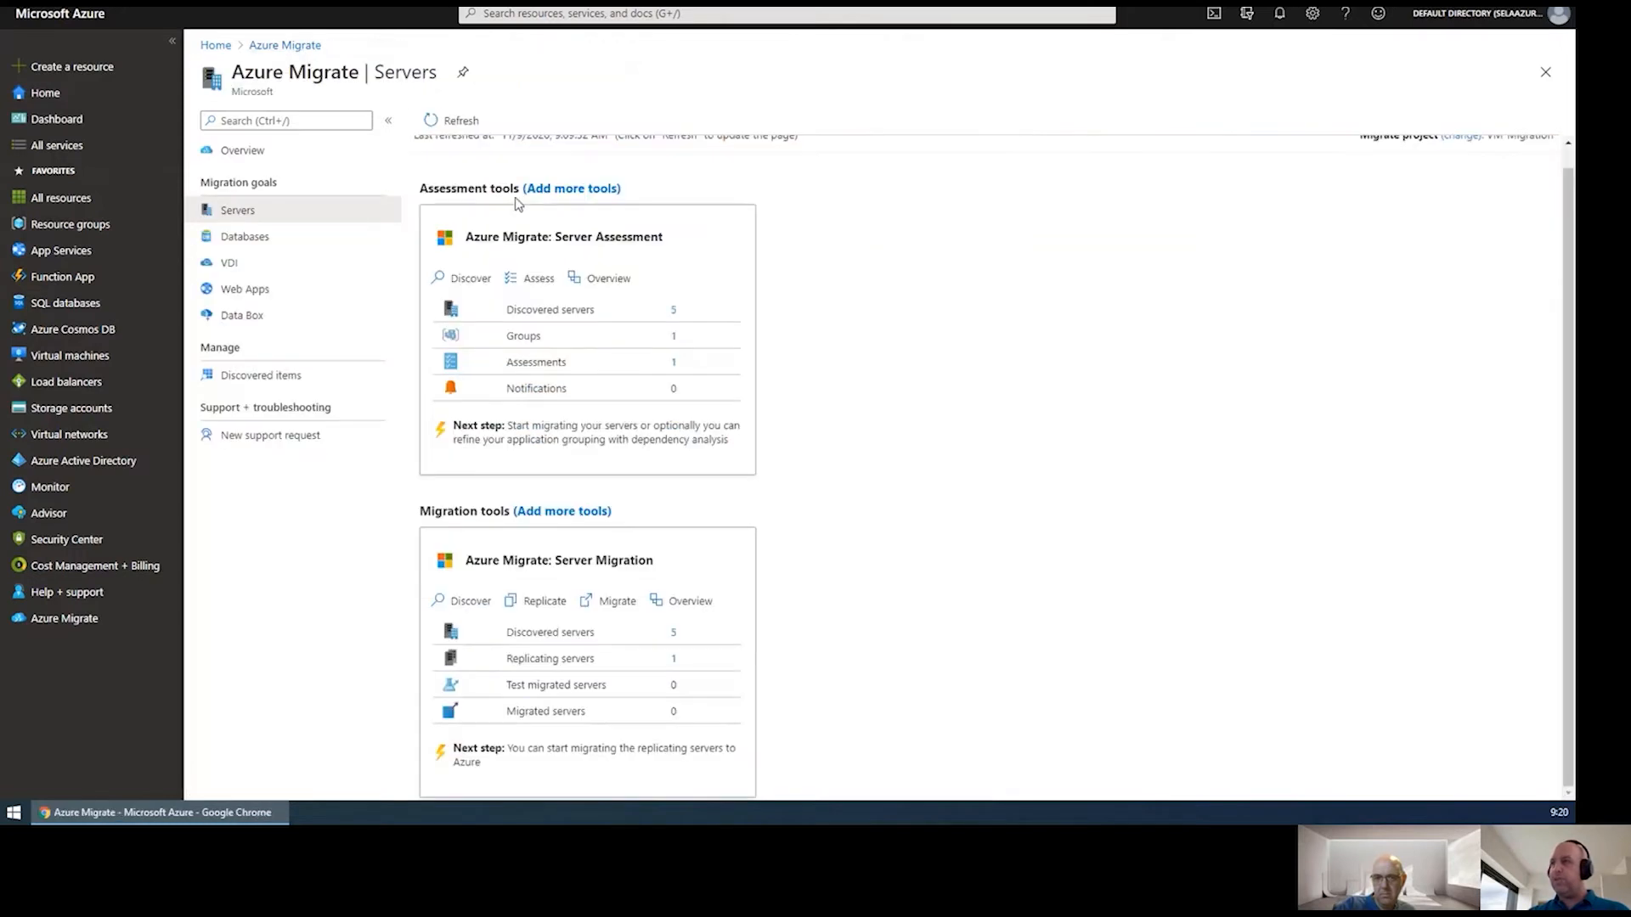
left_click(543, 193)
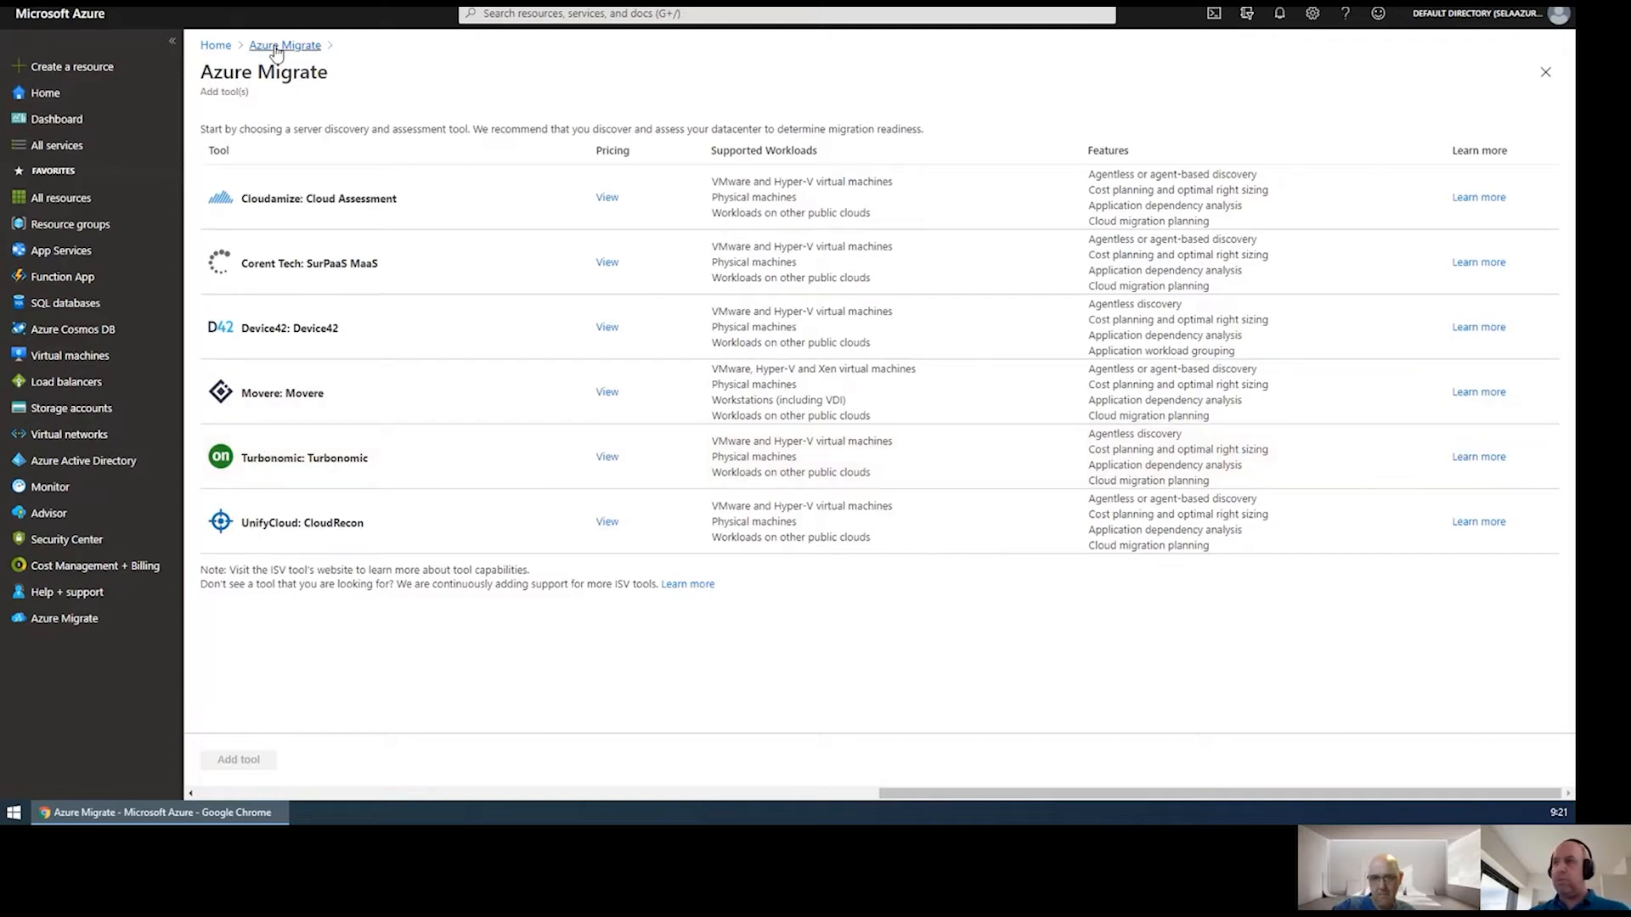
left_click(279, 50)
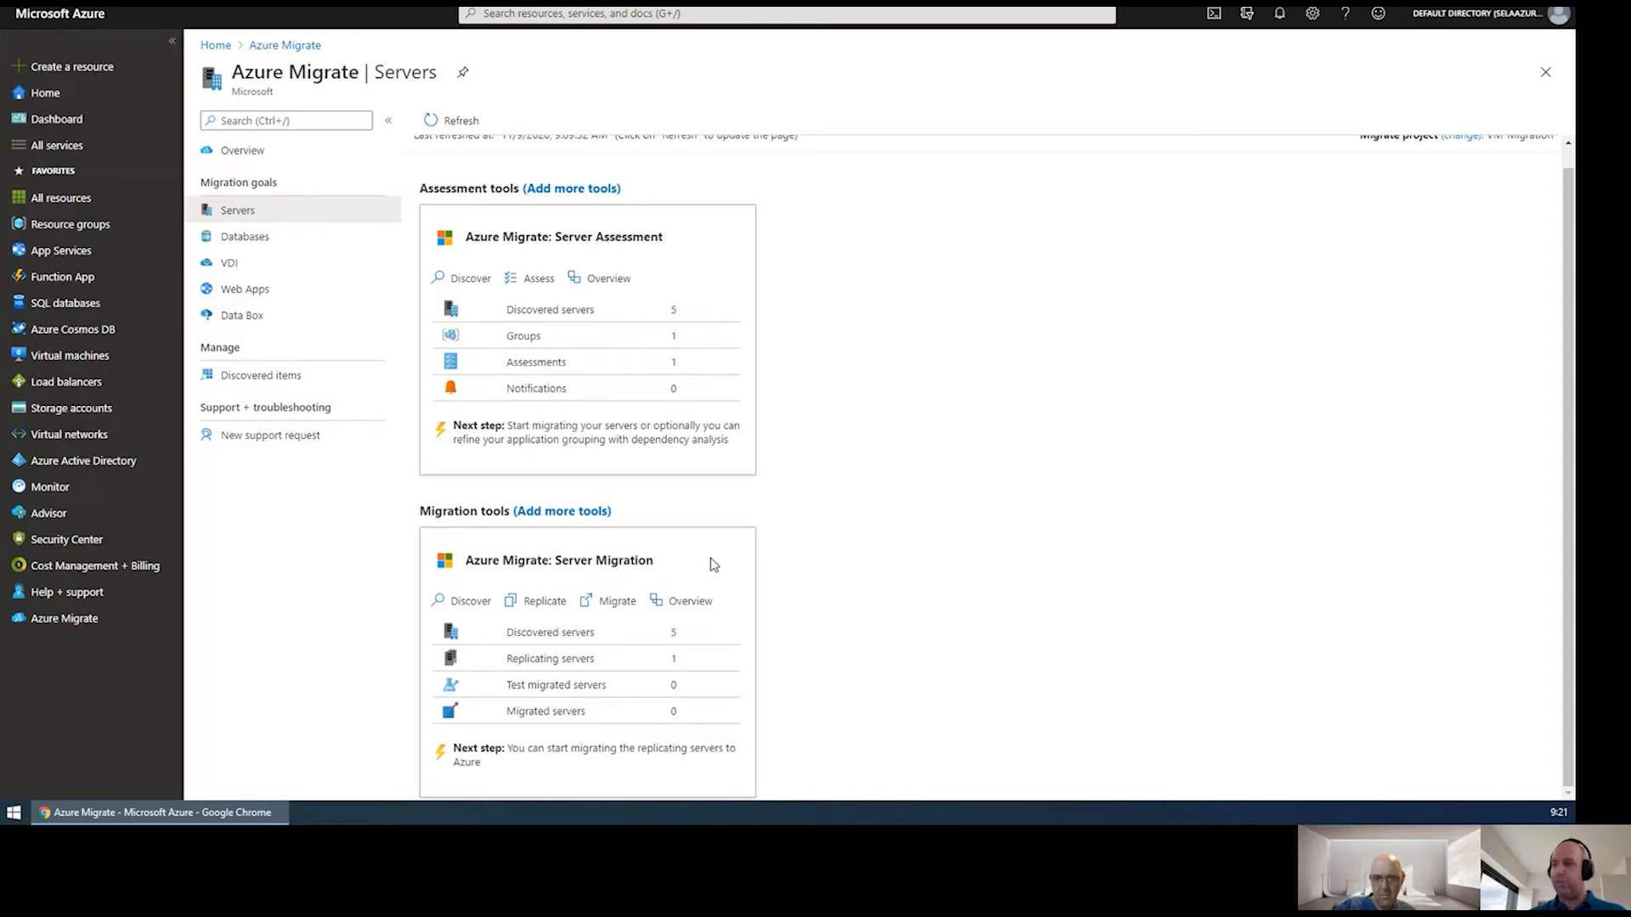
Start the Replicate wizard with the source machines marked as Hyper-V virtualized.
left_click(535, 602)
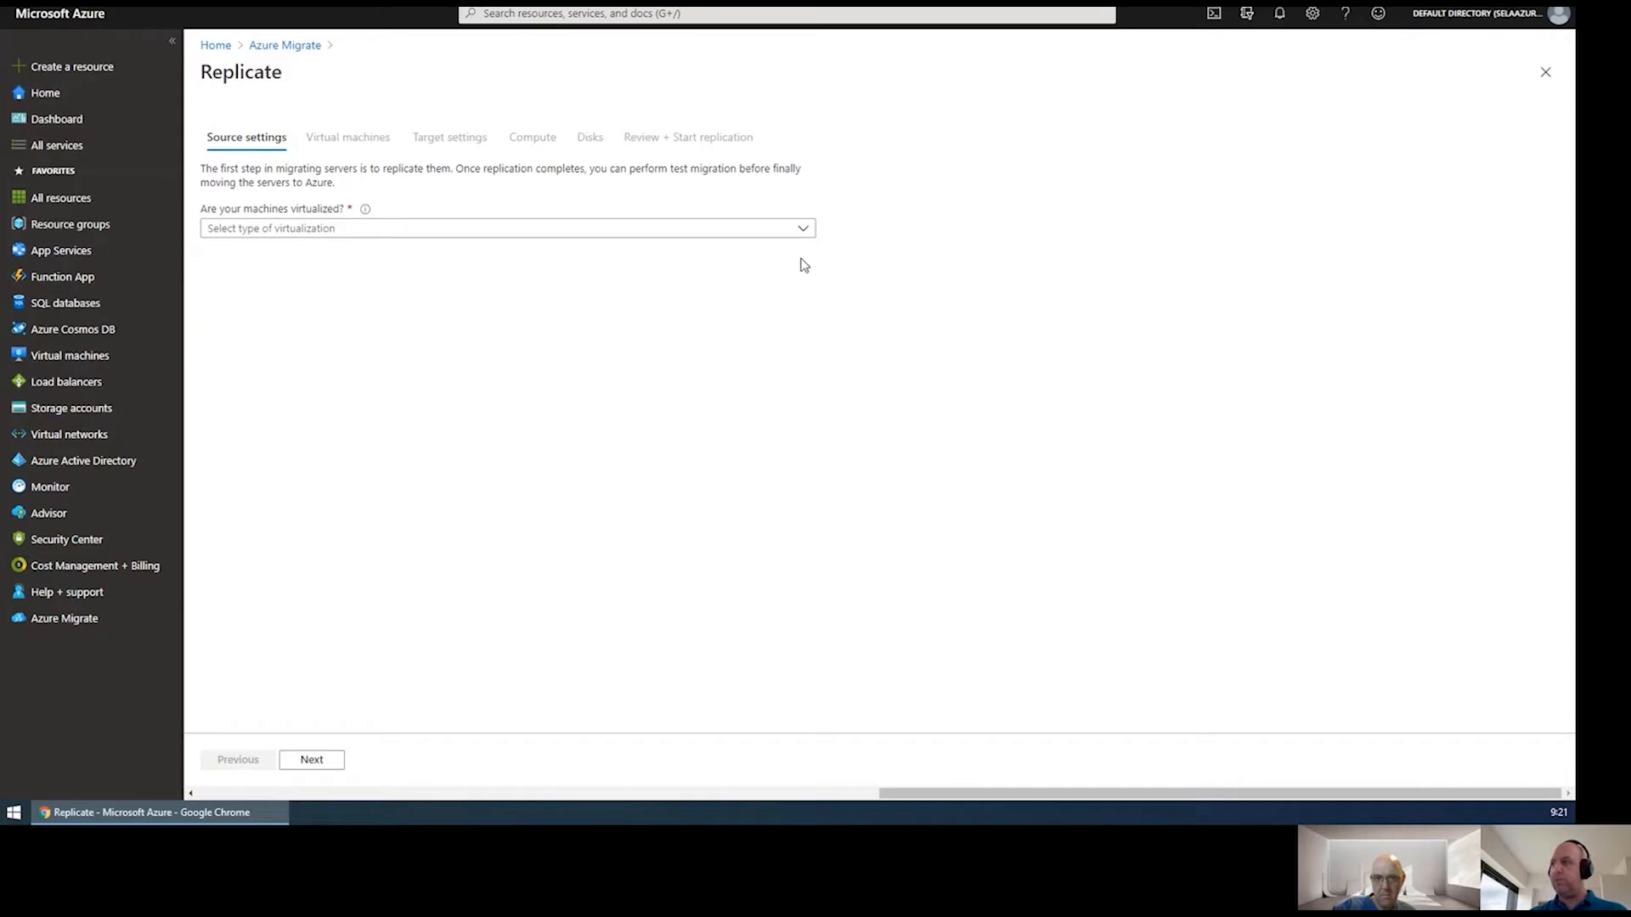
left_click(802, 231)
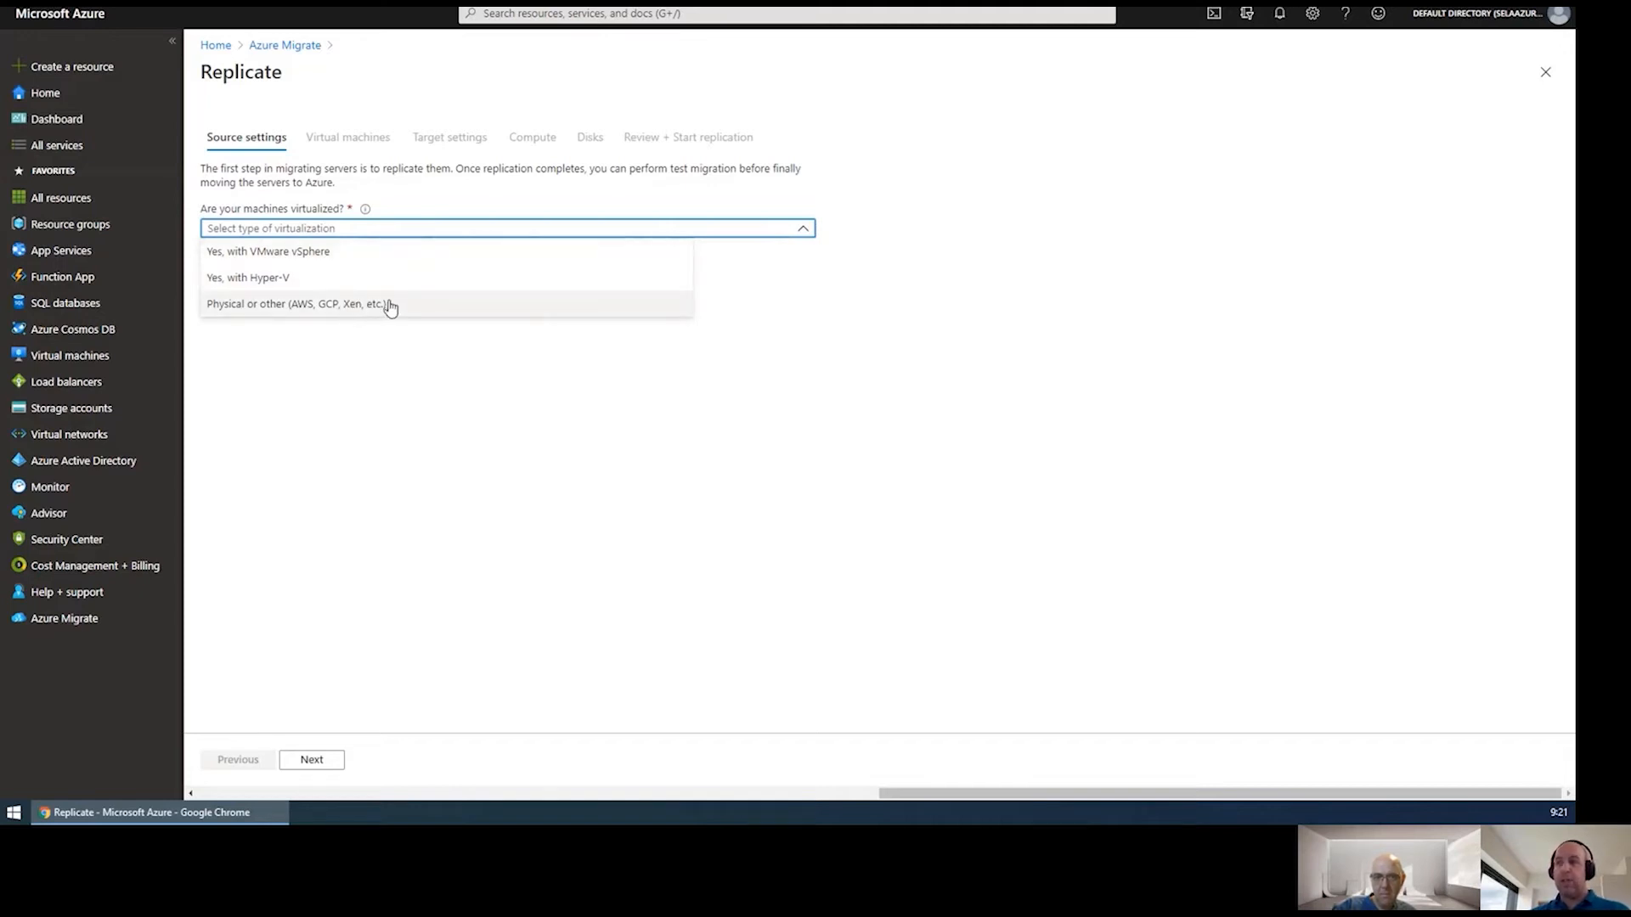
left_click(315, 285)
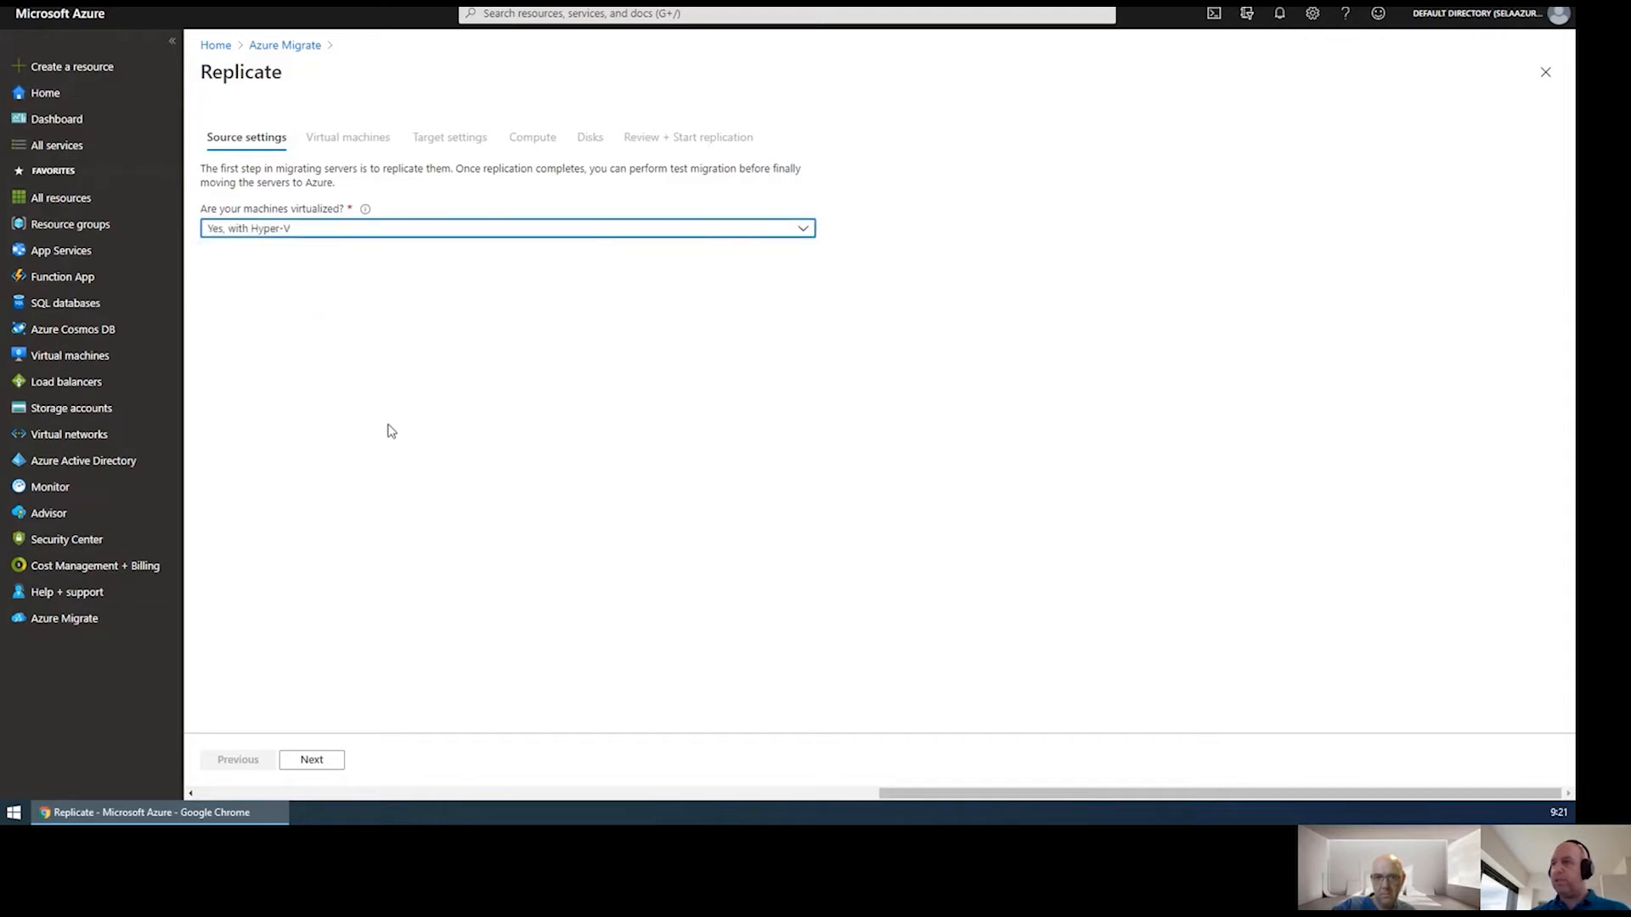
left_click(311, 760)
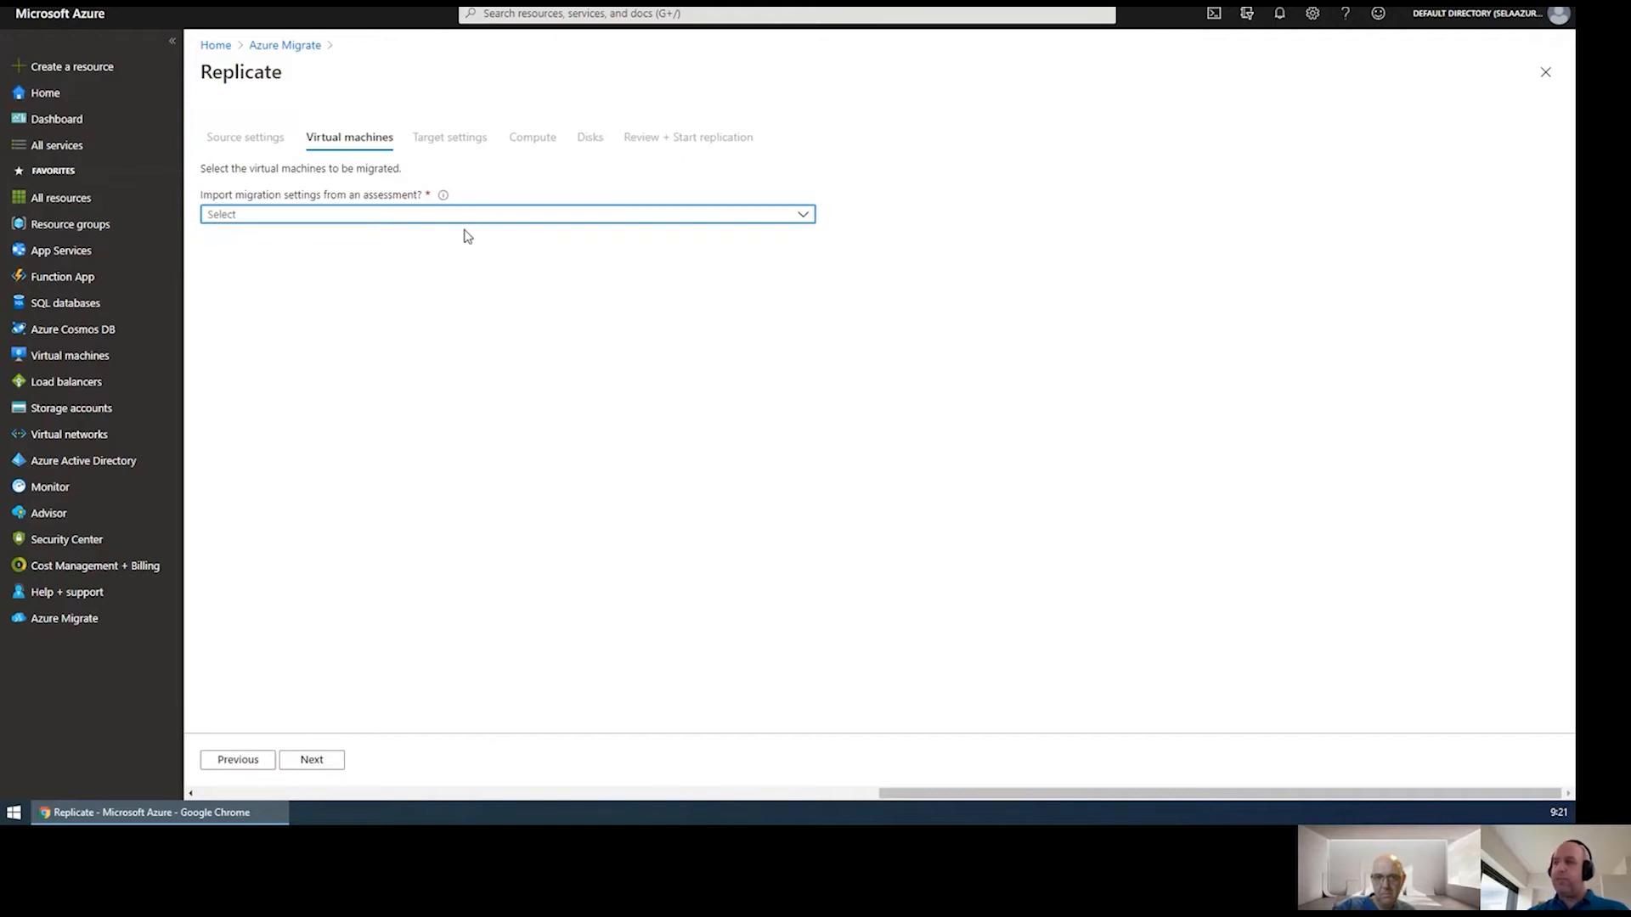
Choose manual migration settings and select ContosoWeb1 and ContosoSQL1 for replication.
left_click(460, 216)
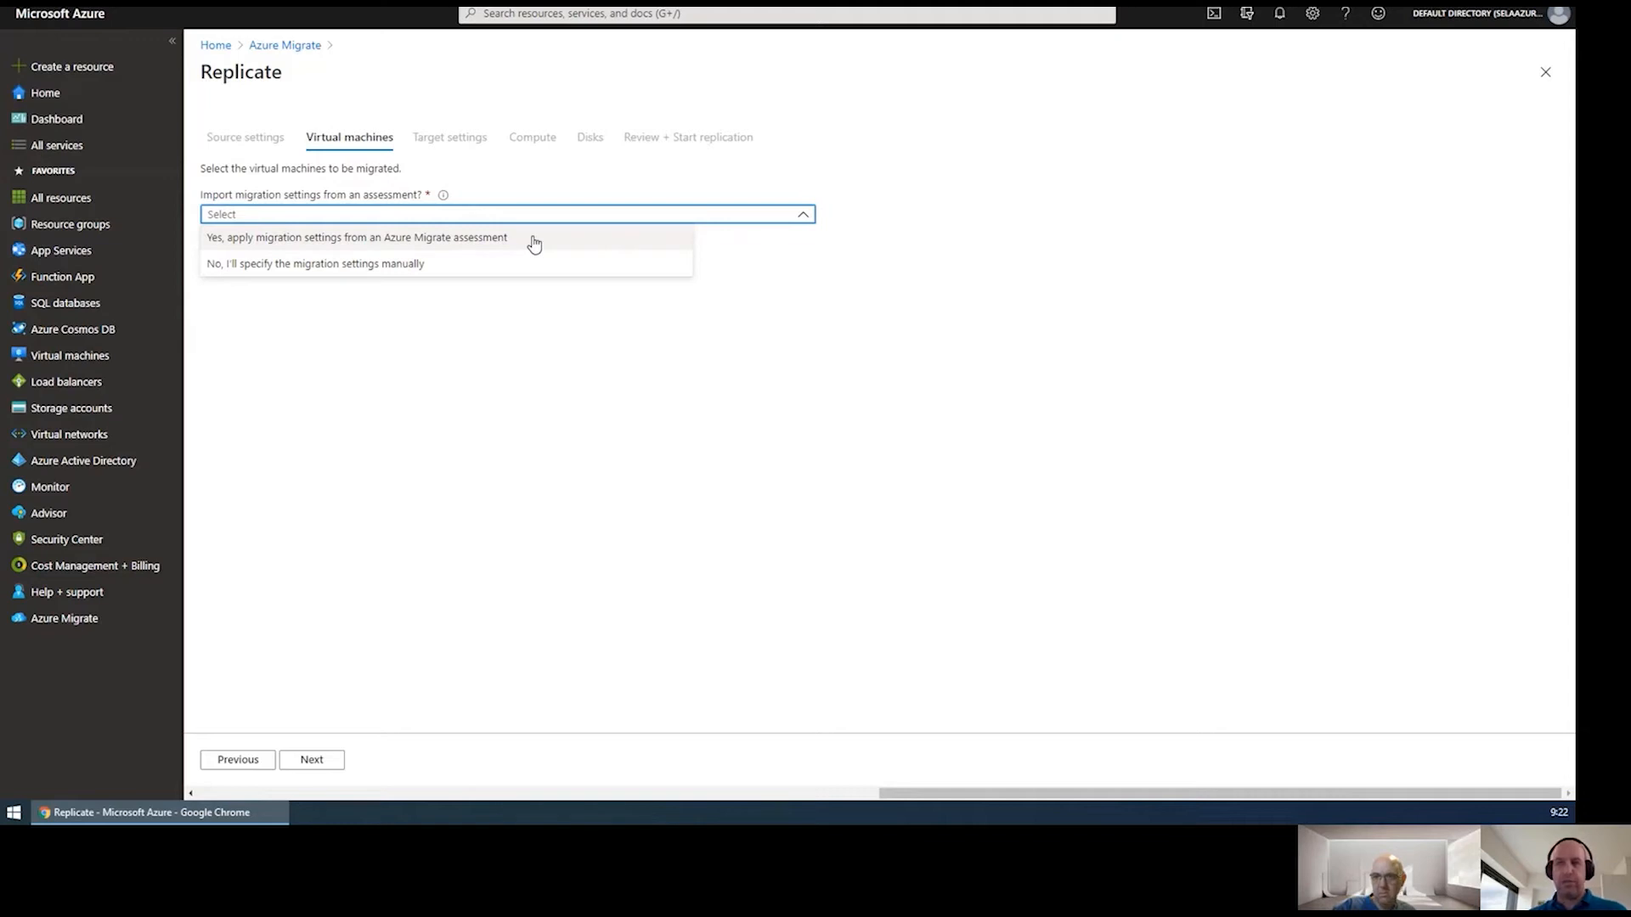
left_click(357, 267)
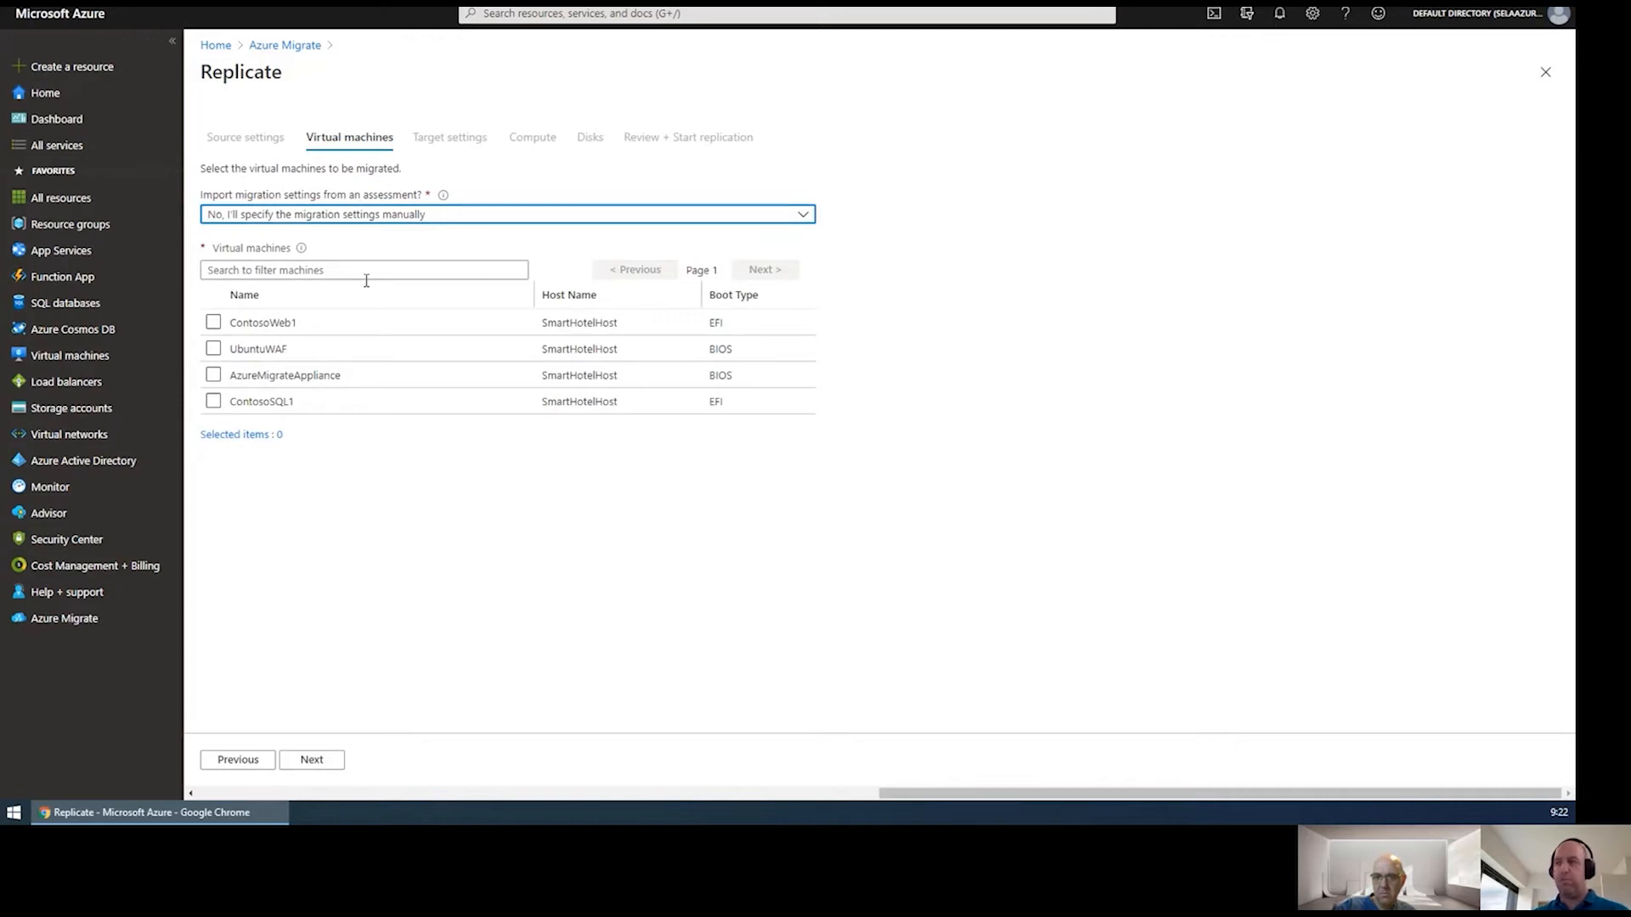
left_click(213, 323)
left_click(214, 475)
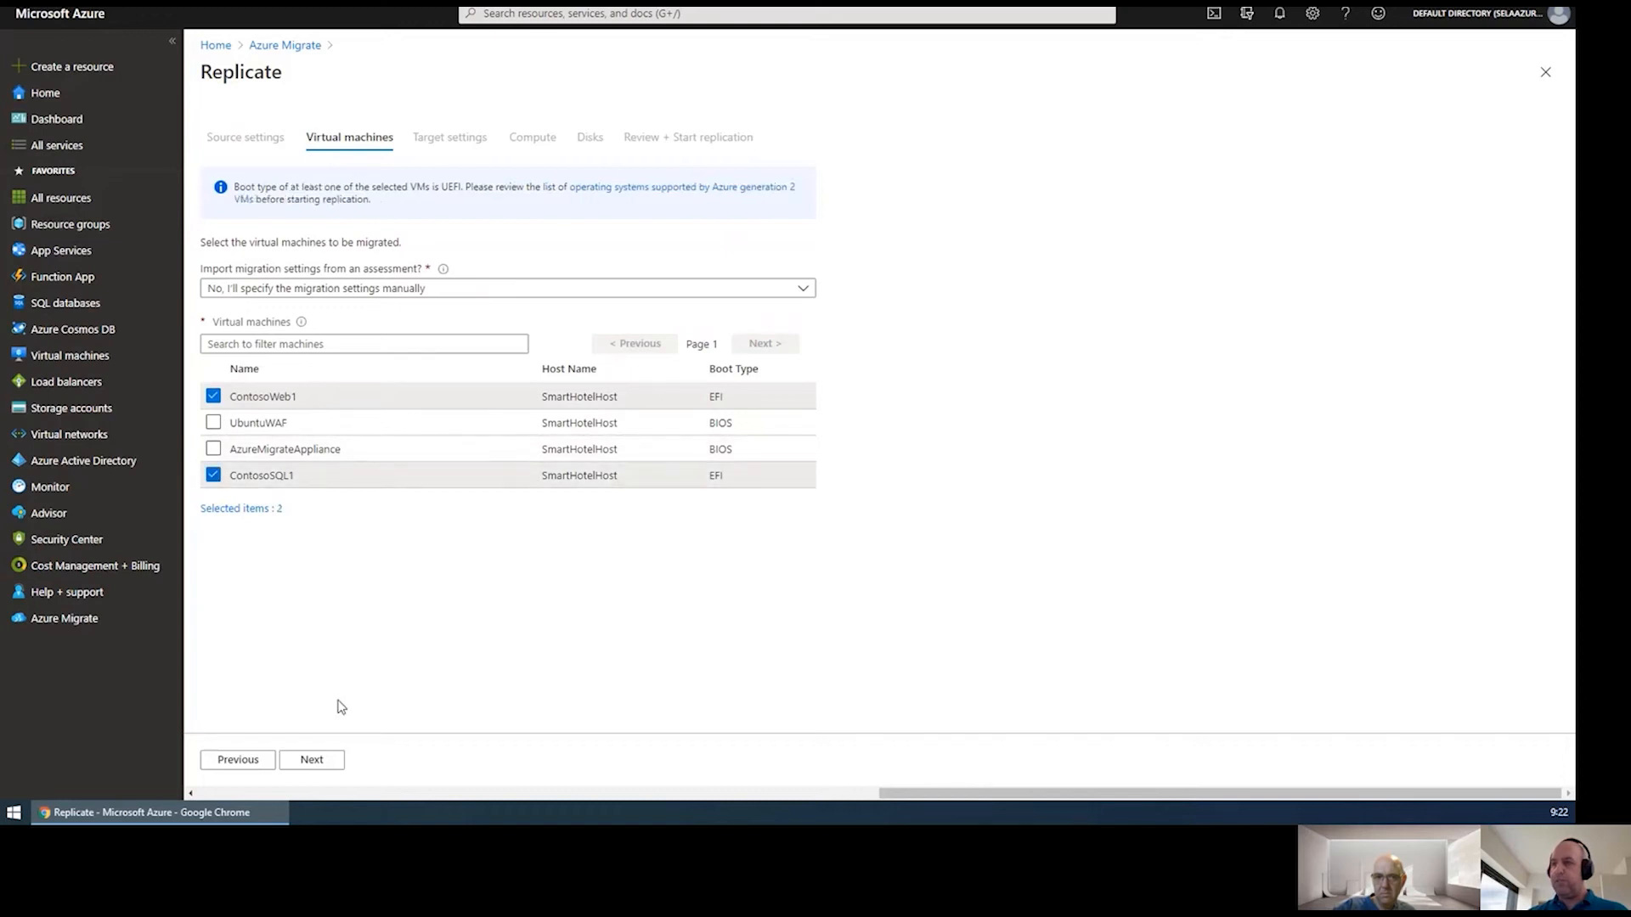
left_click(312, 760)
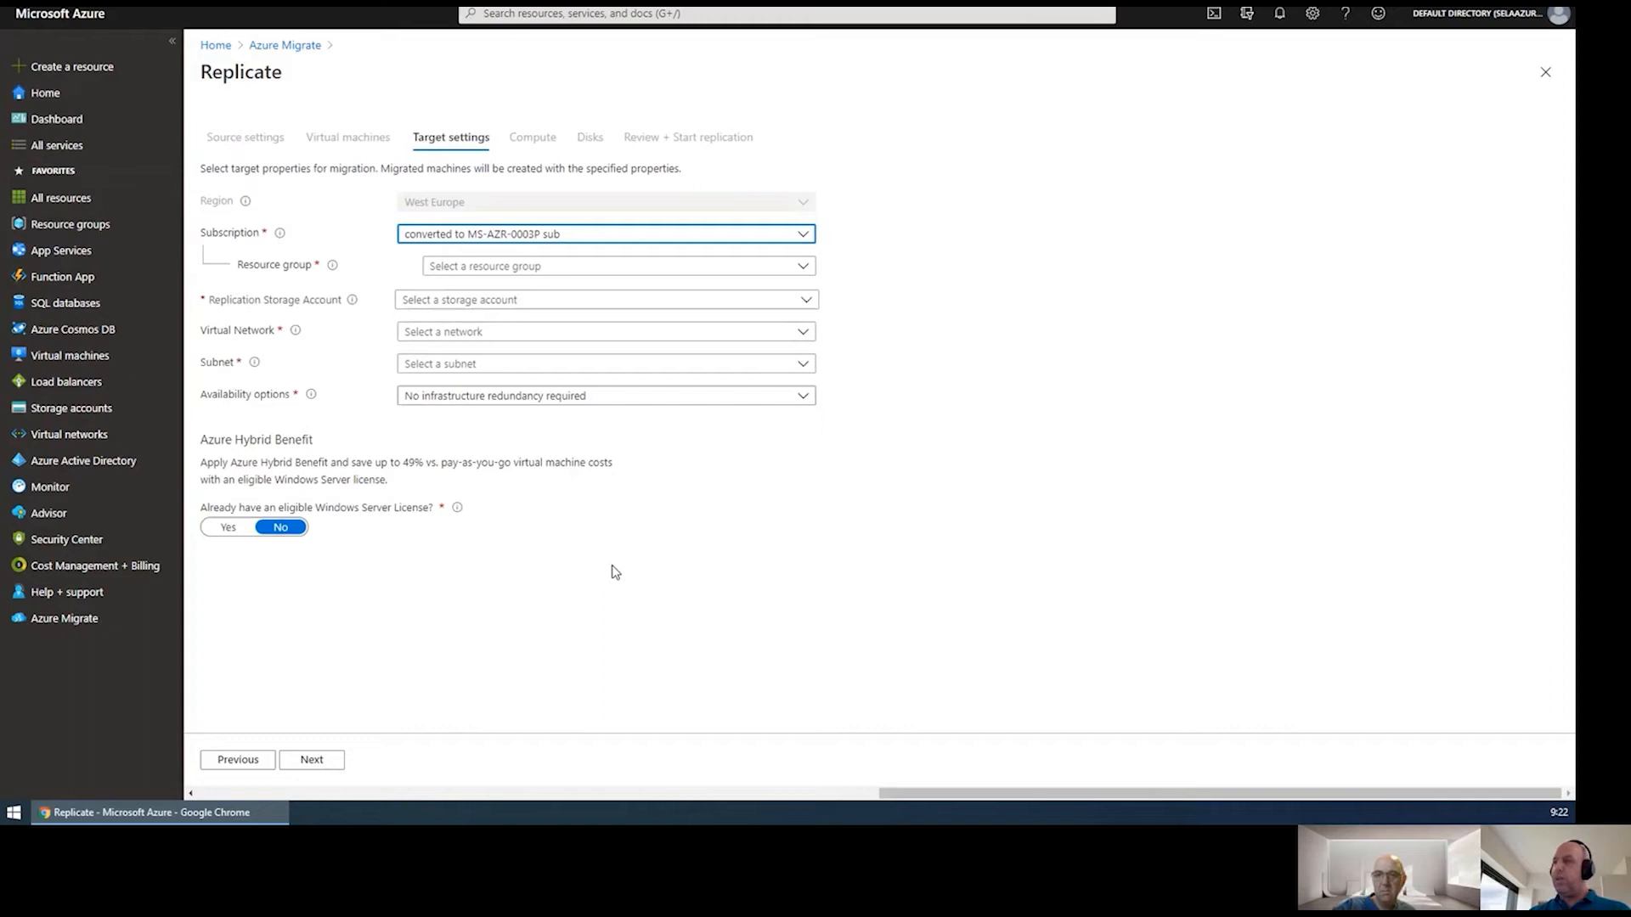
Target the Servers resource group, migrationservers (Premium) storage and Servers-WestEurope-Vnet network.
left_click(606, 270)
scroll(513, 528, "down", 10)
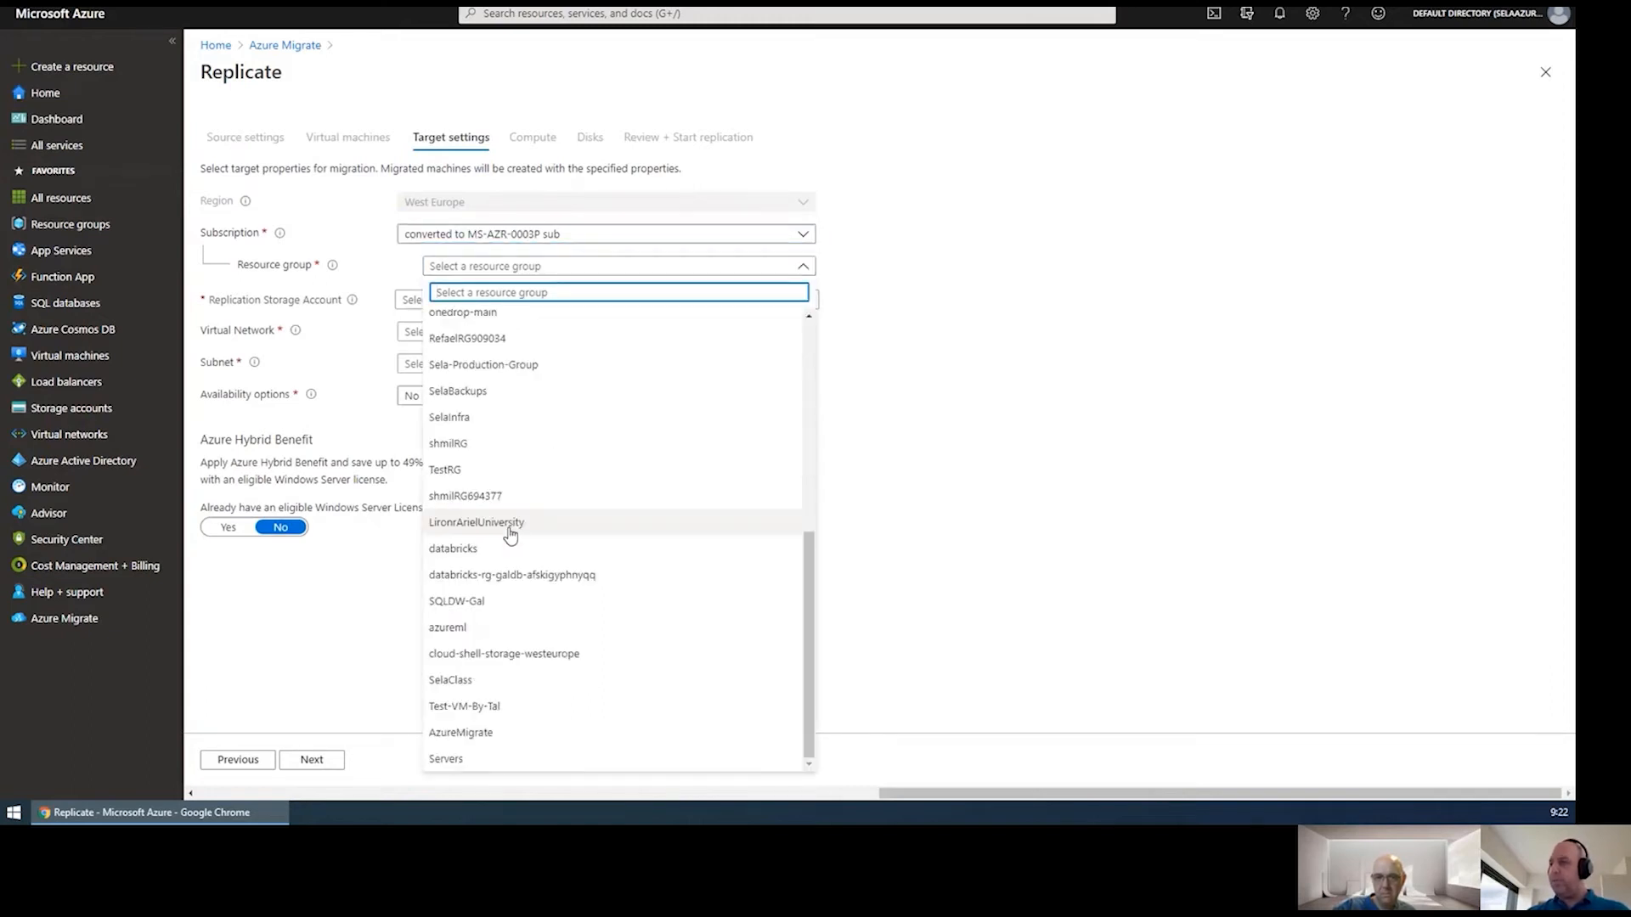
left_click(463, 757)
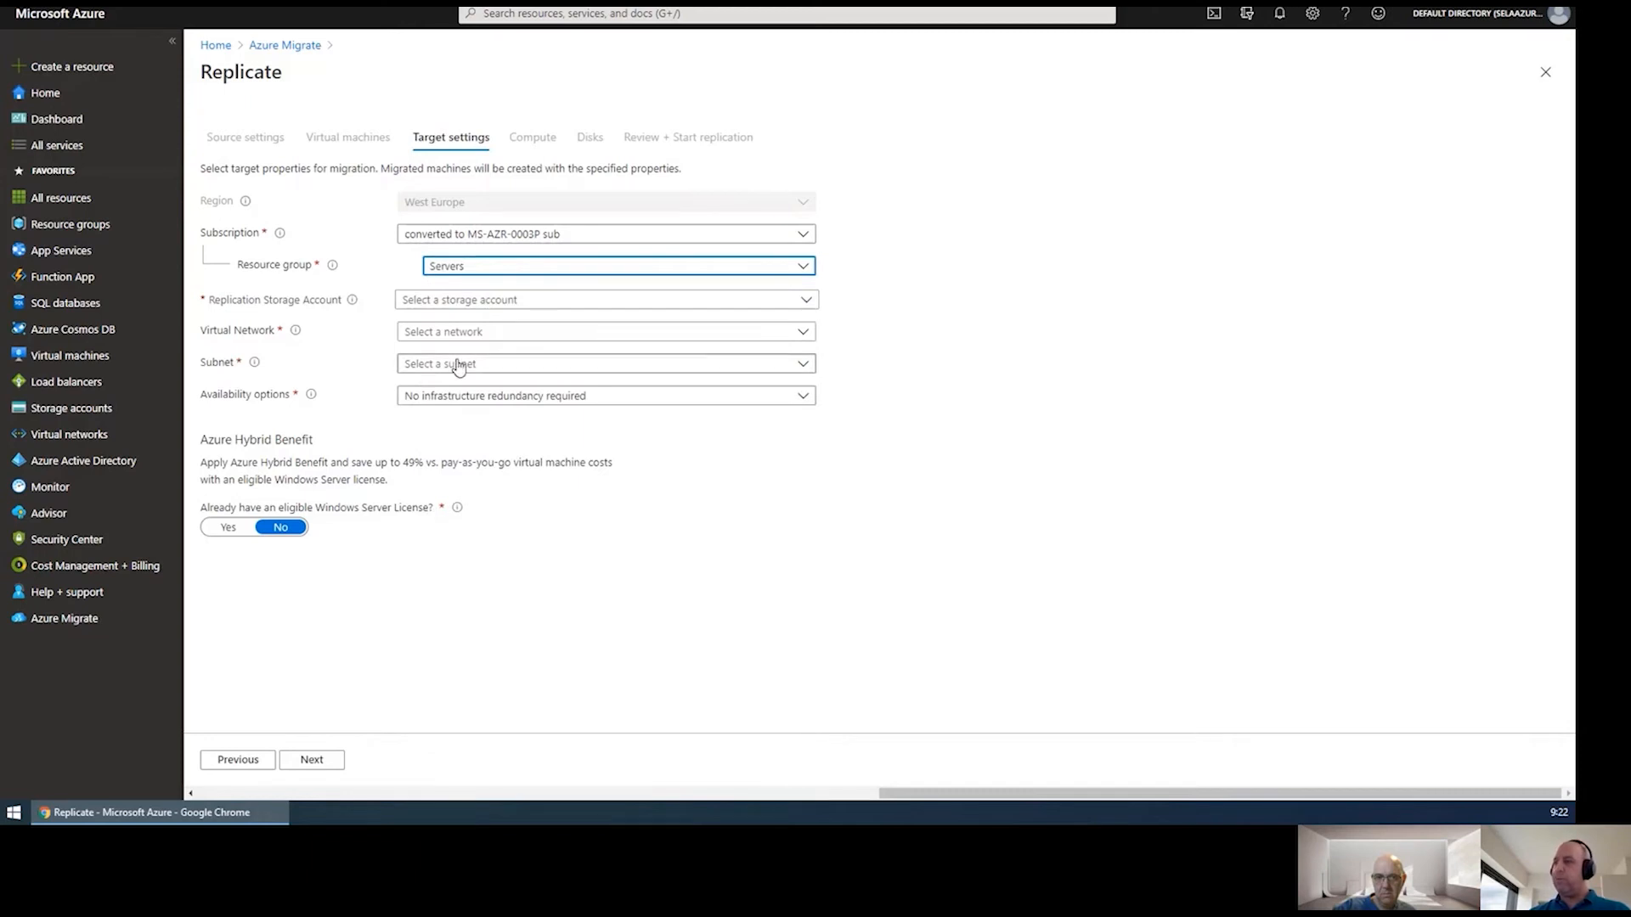
left_click(555, 308)
scroll(517, 660, "down", 5)
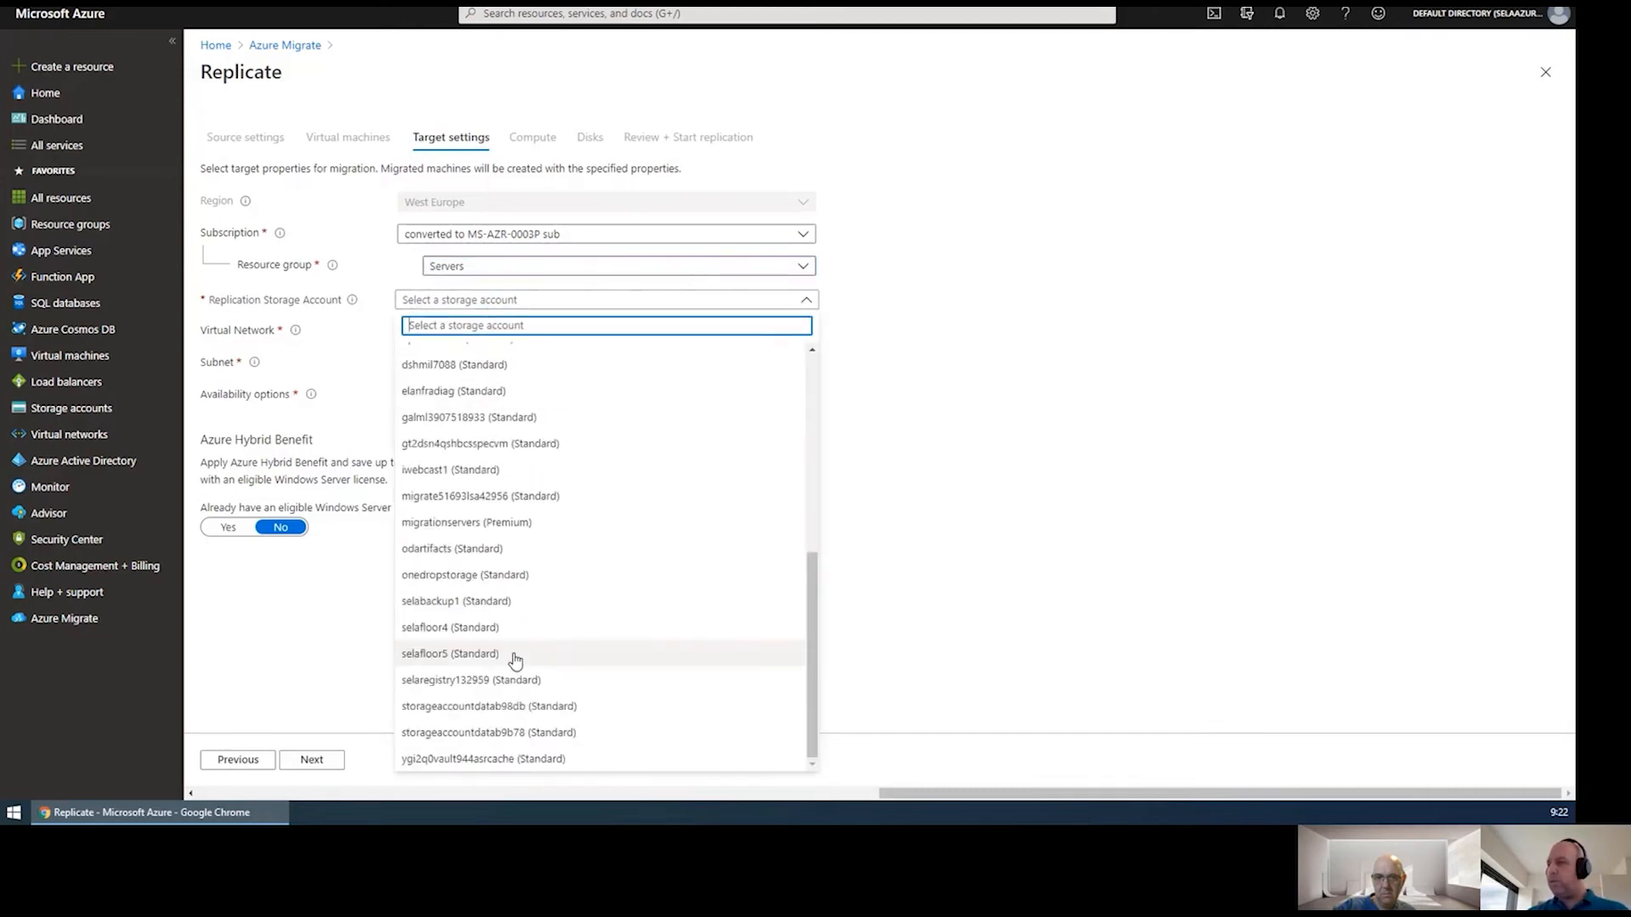
left_click(508, 522)
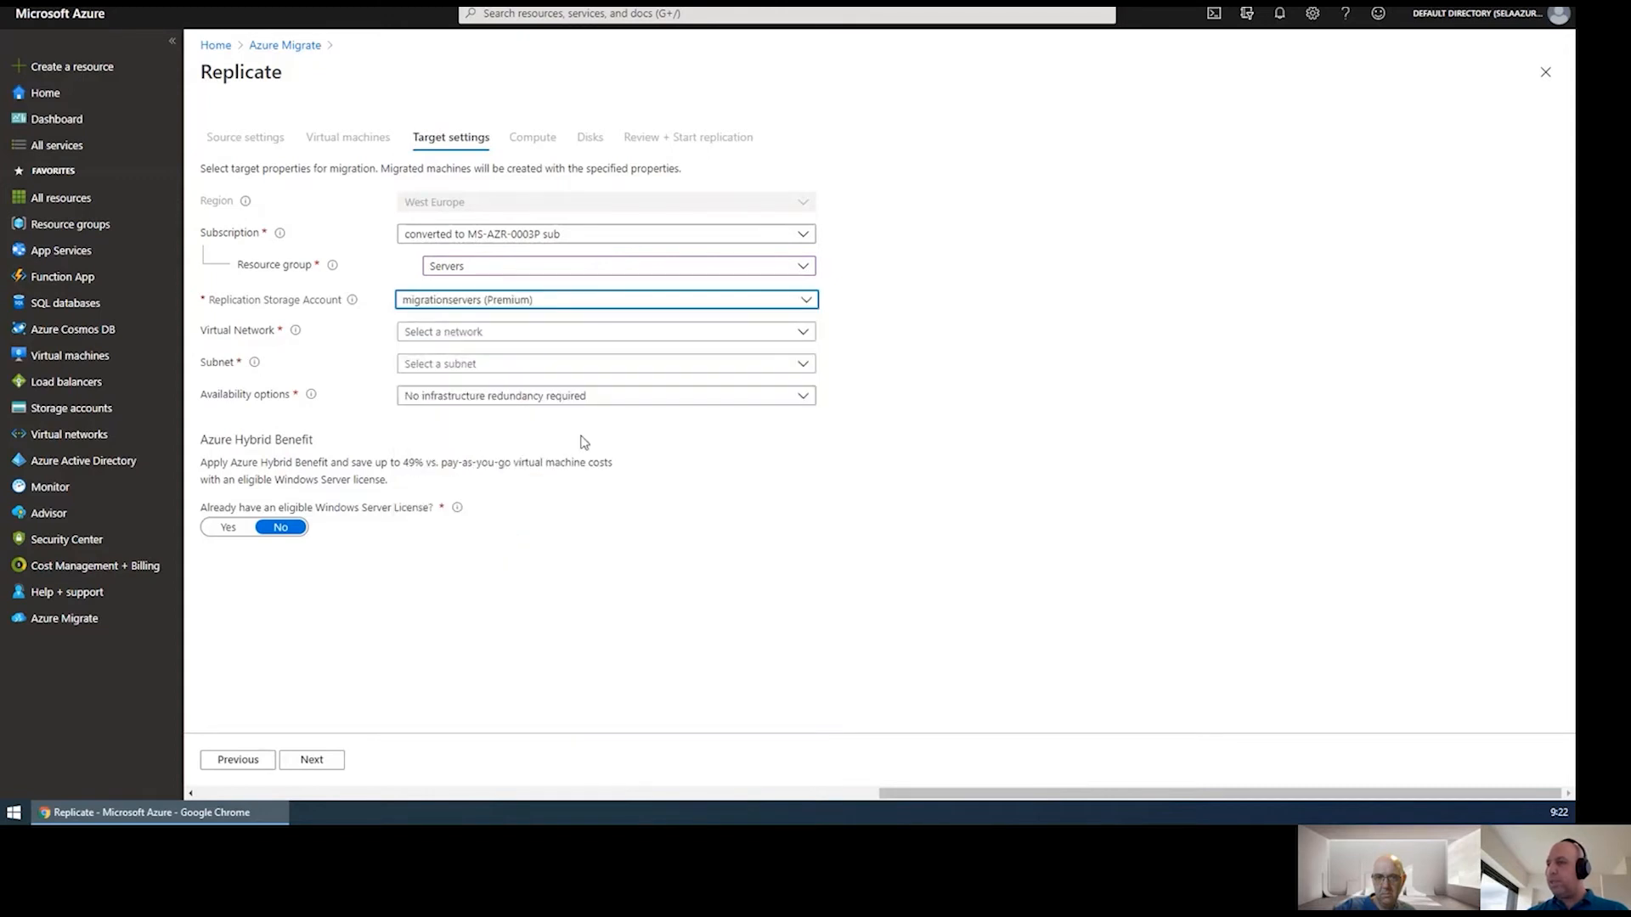
left_click(499, 334)
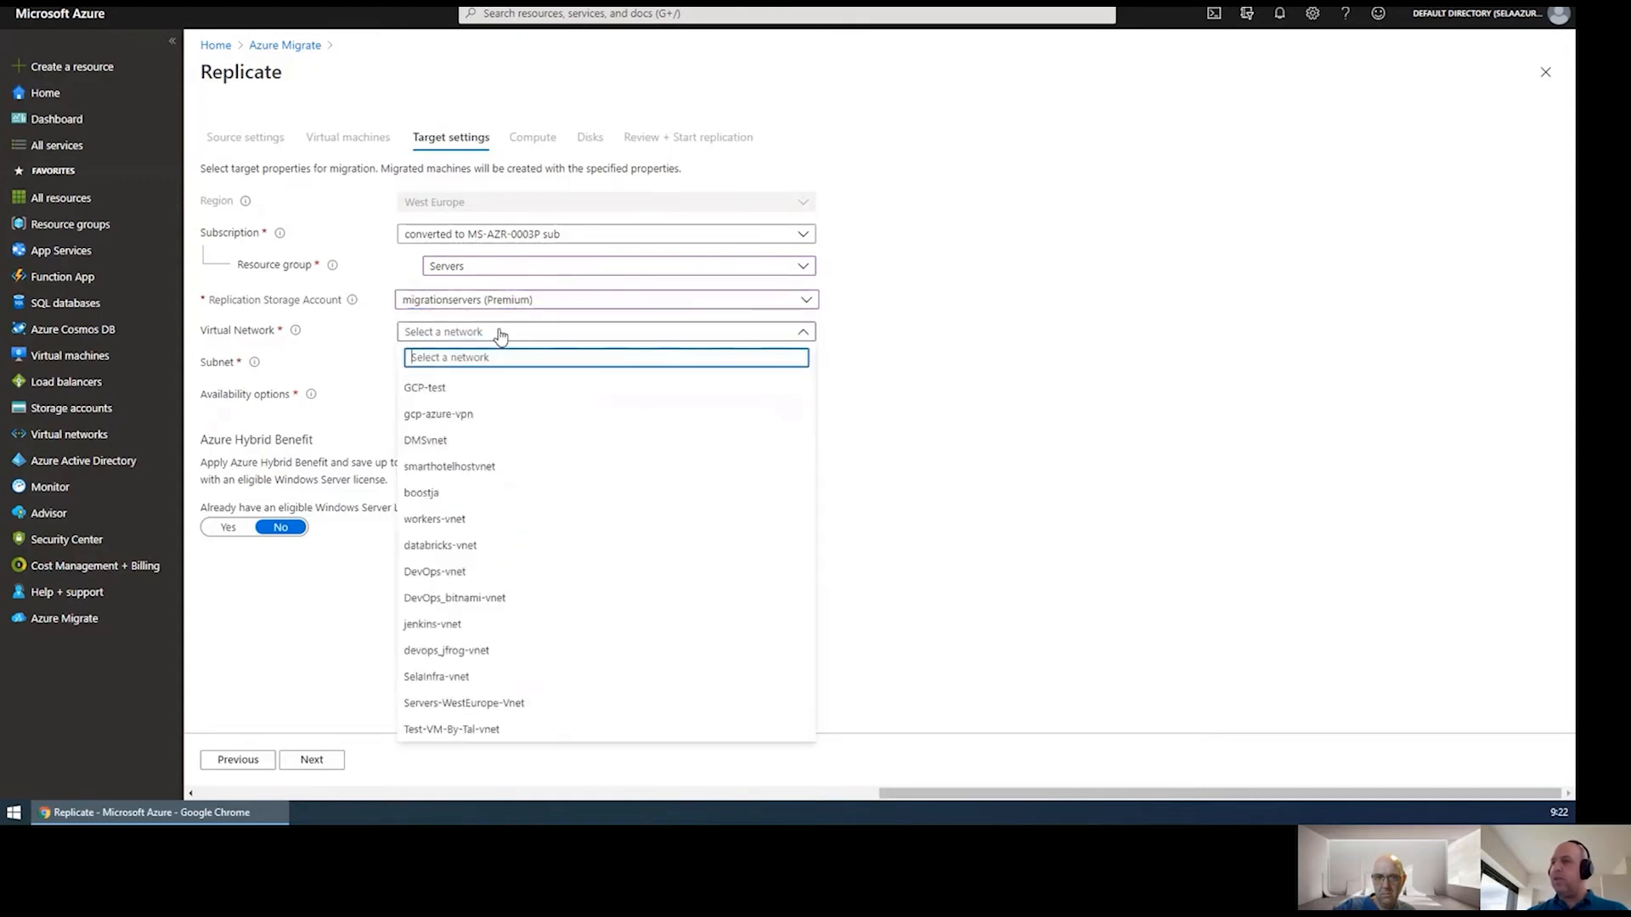
left_click(497, 706)
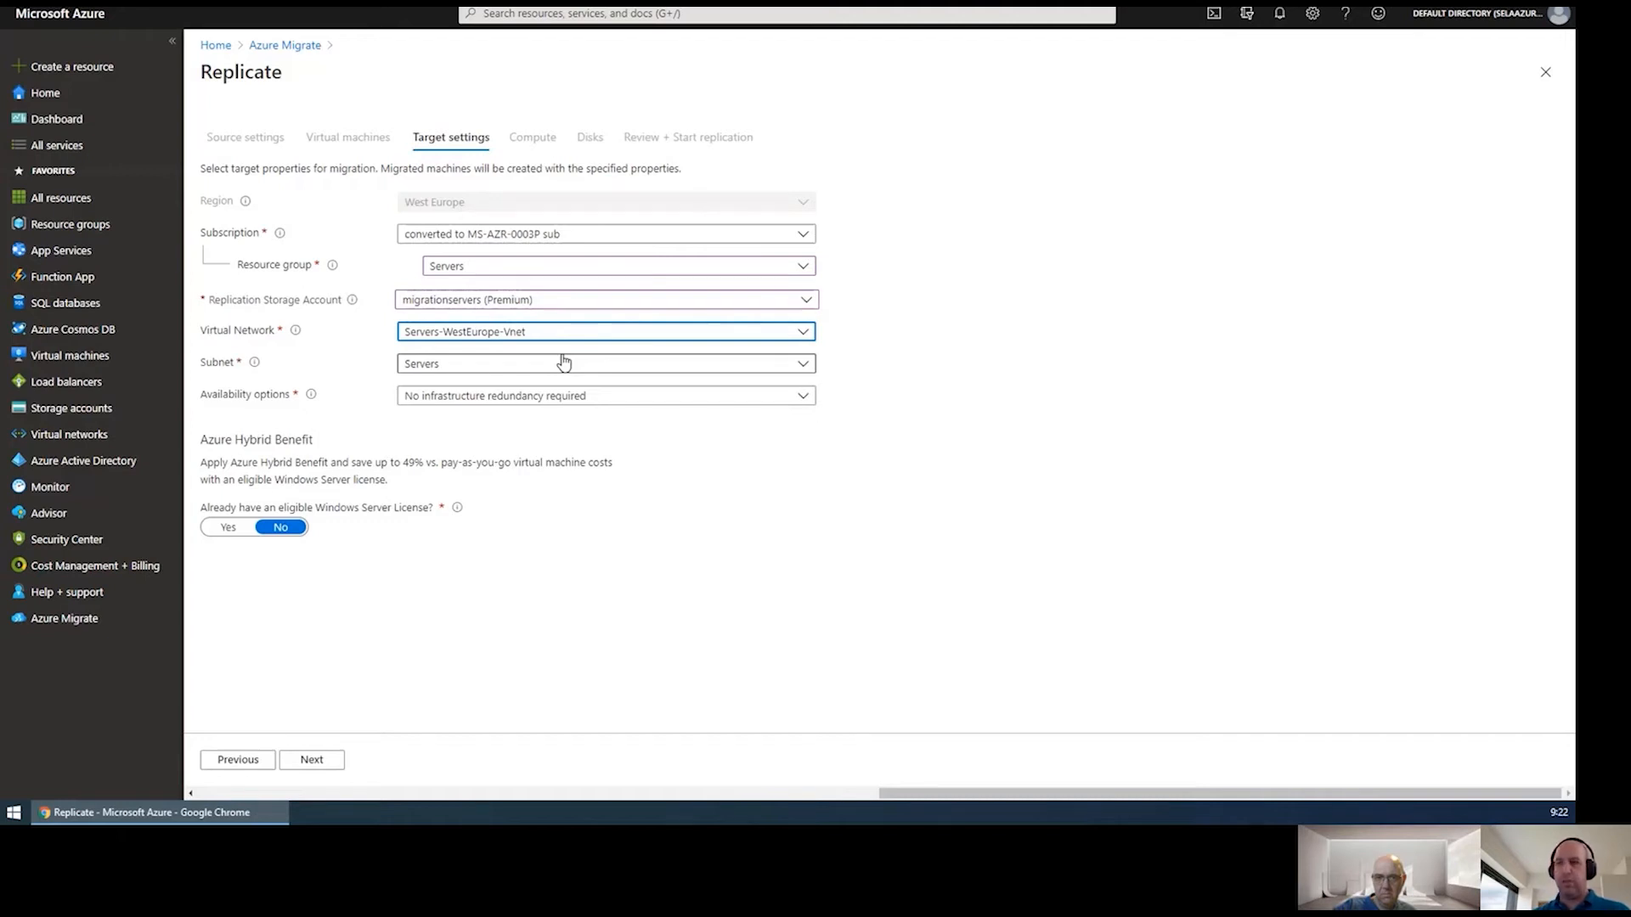
left_click(331, 758)
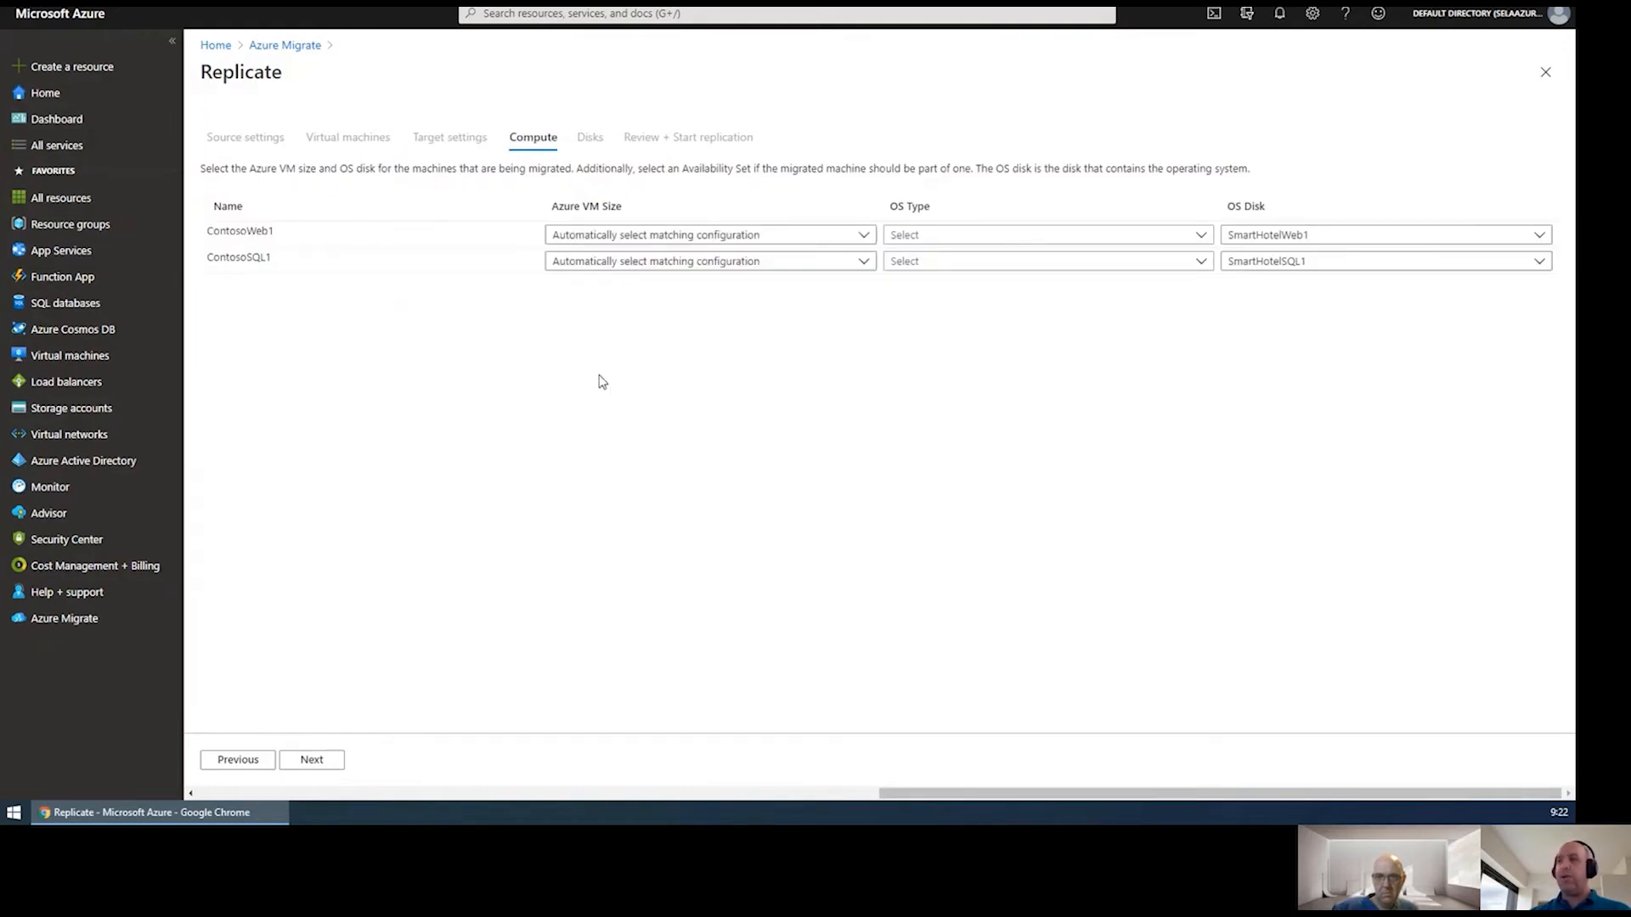
Size ContosoWeb1 as Standard_B2ms and ContosoSQL1 as Standard_F2s.
left_click(865, 236)
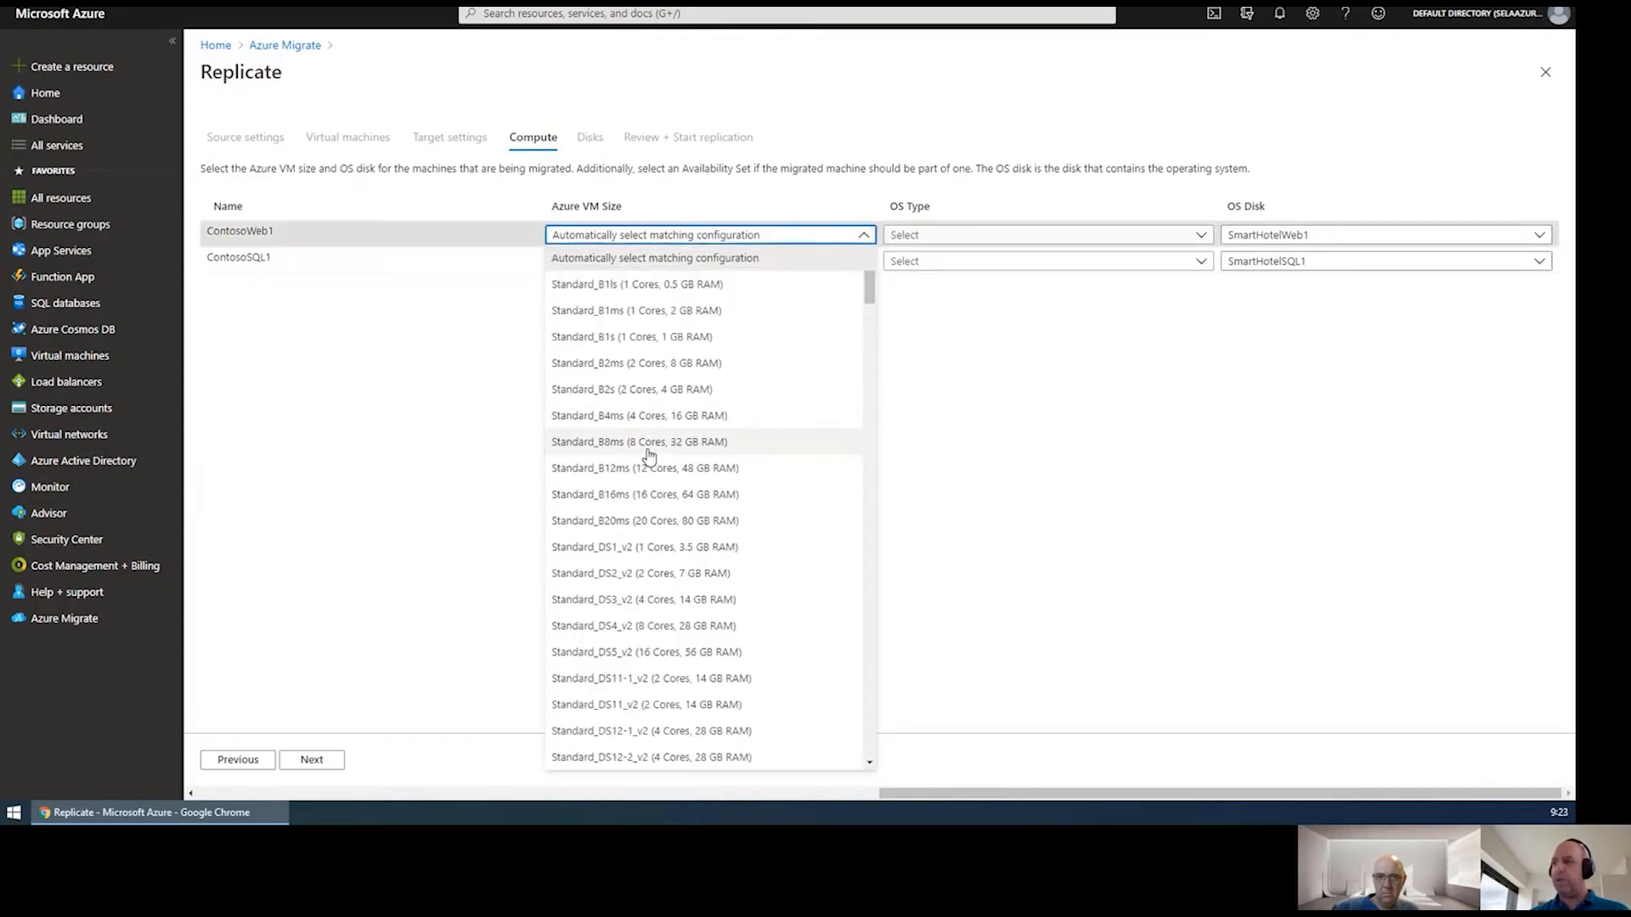
left_click(626, 368)
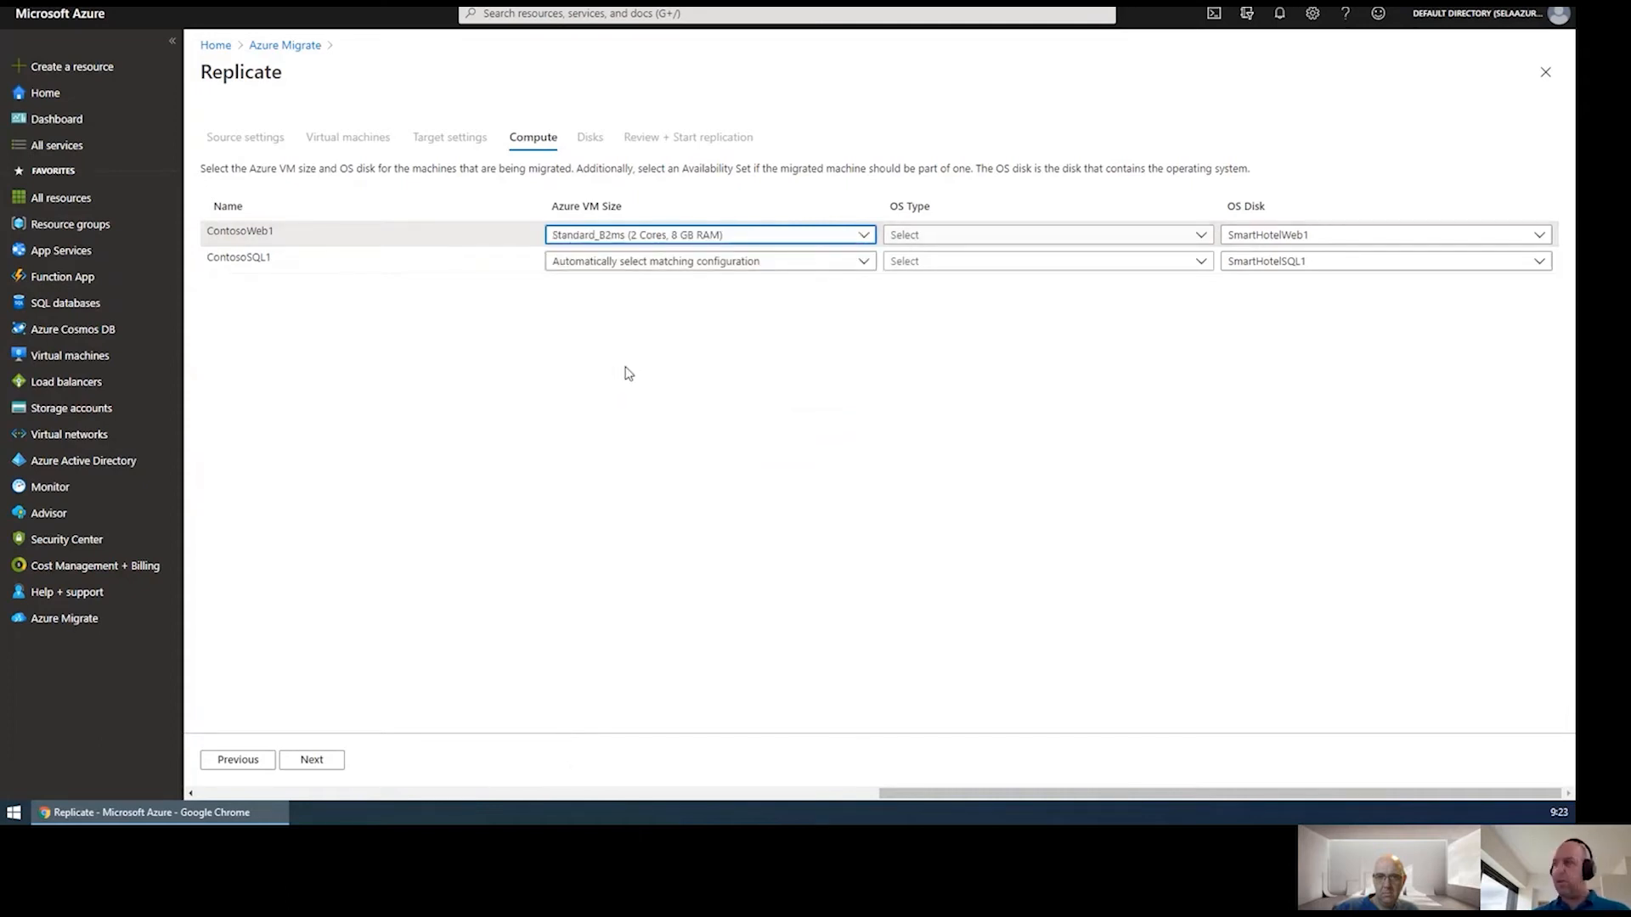
left_click(862, 266)
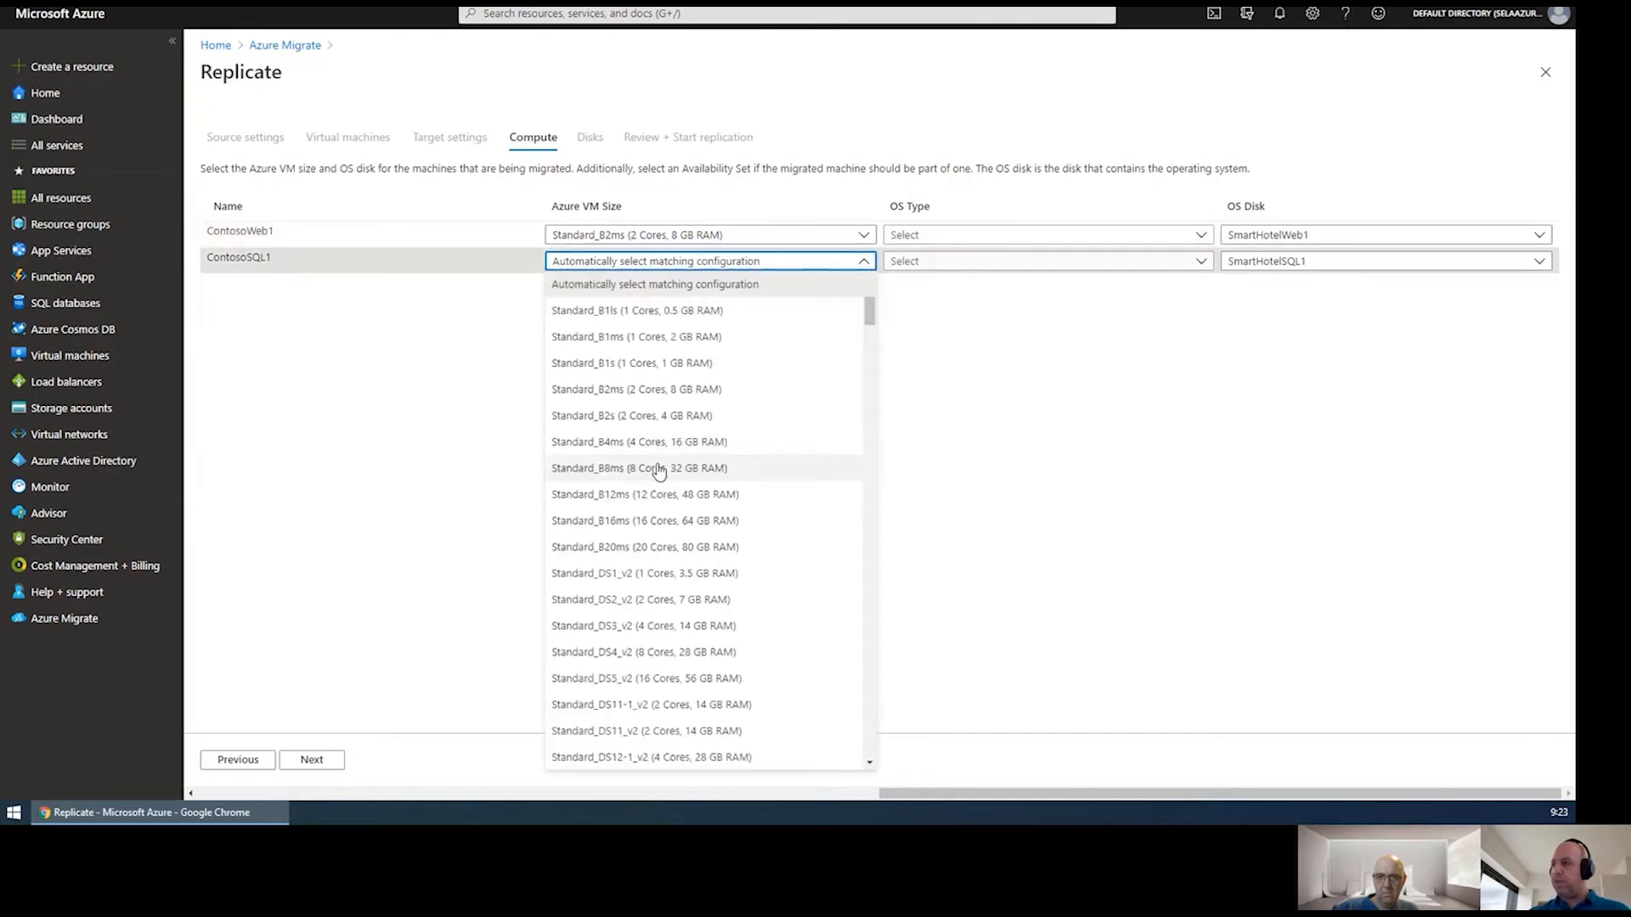
scroll(641, 618, "down", 3)
scroll(654, 624, "down", 5)
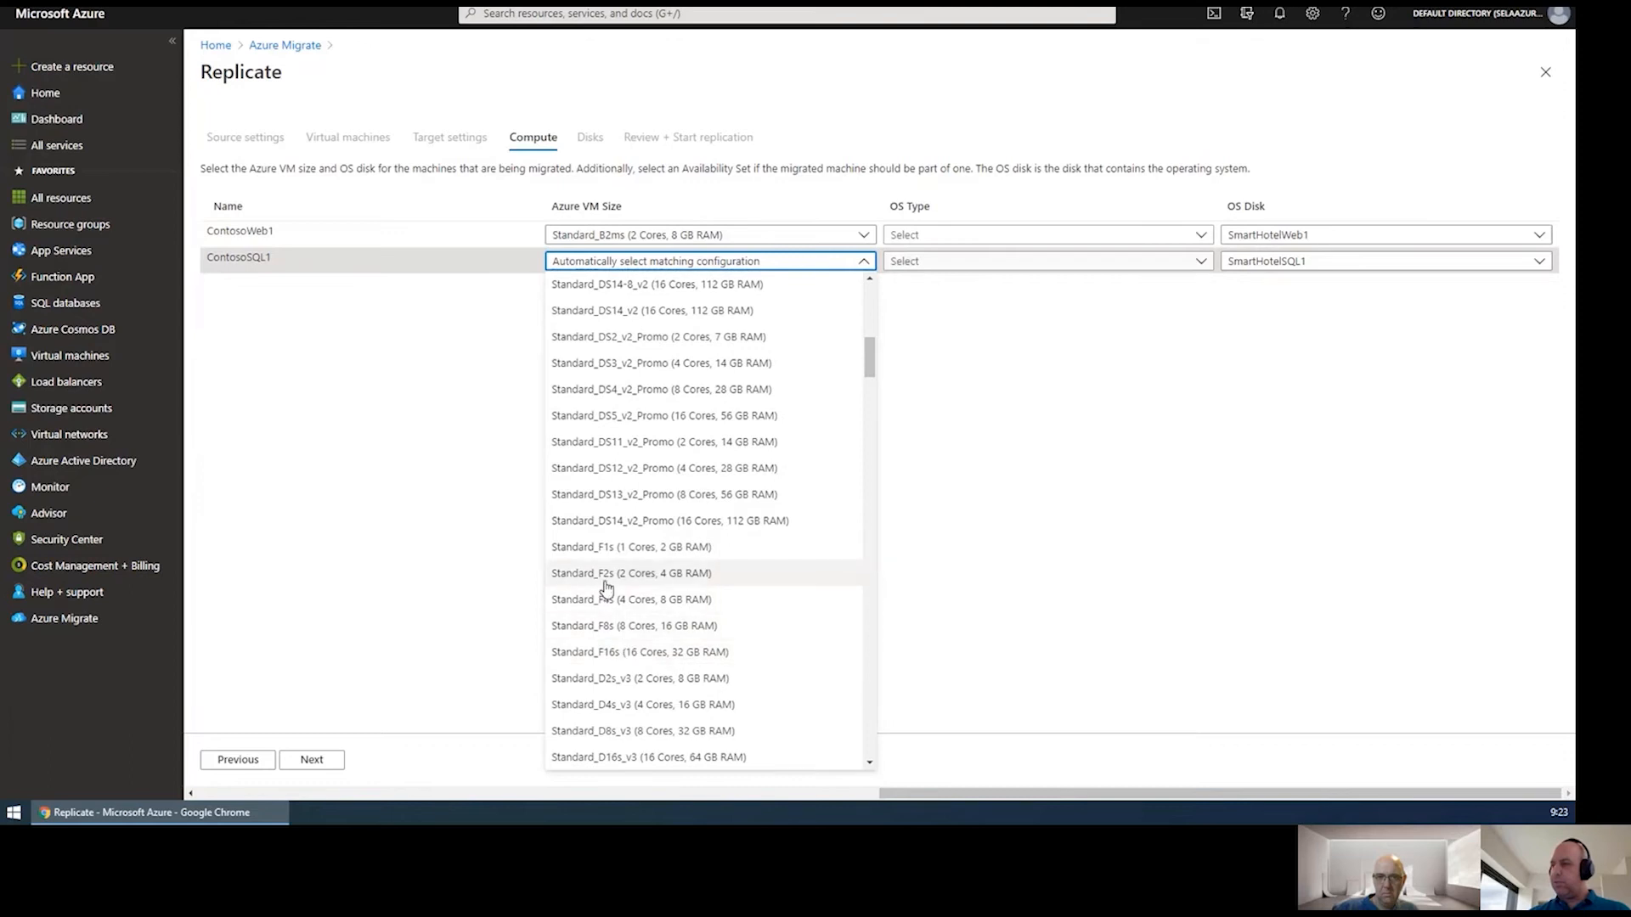
left_click(605, 574)
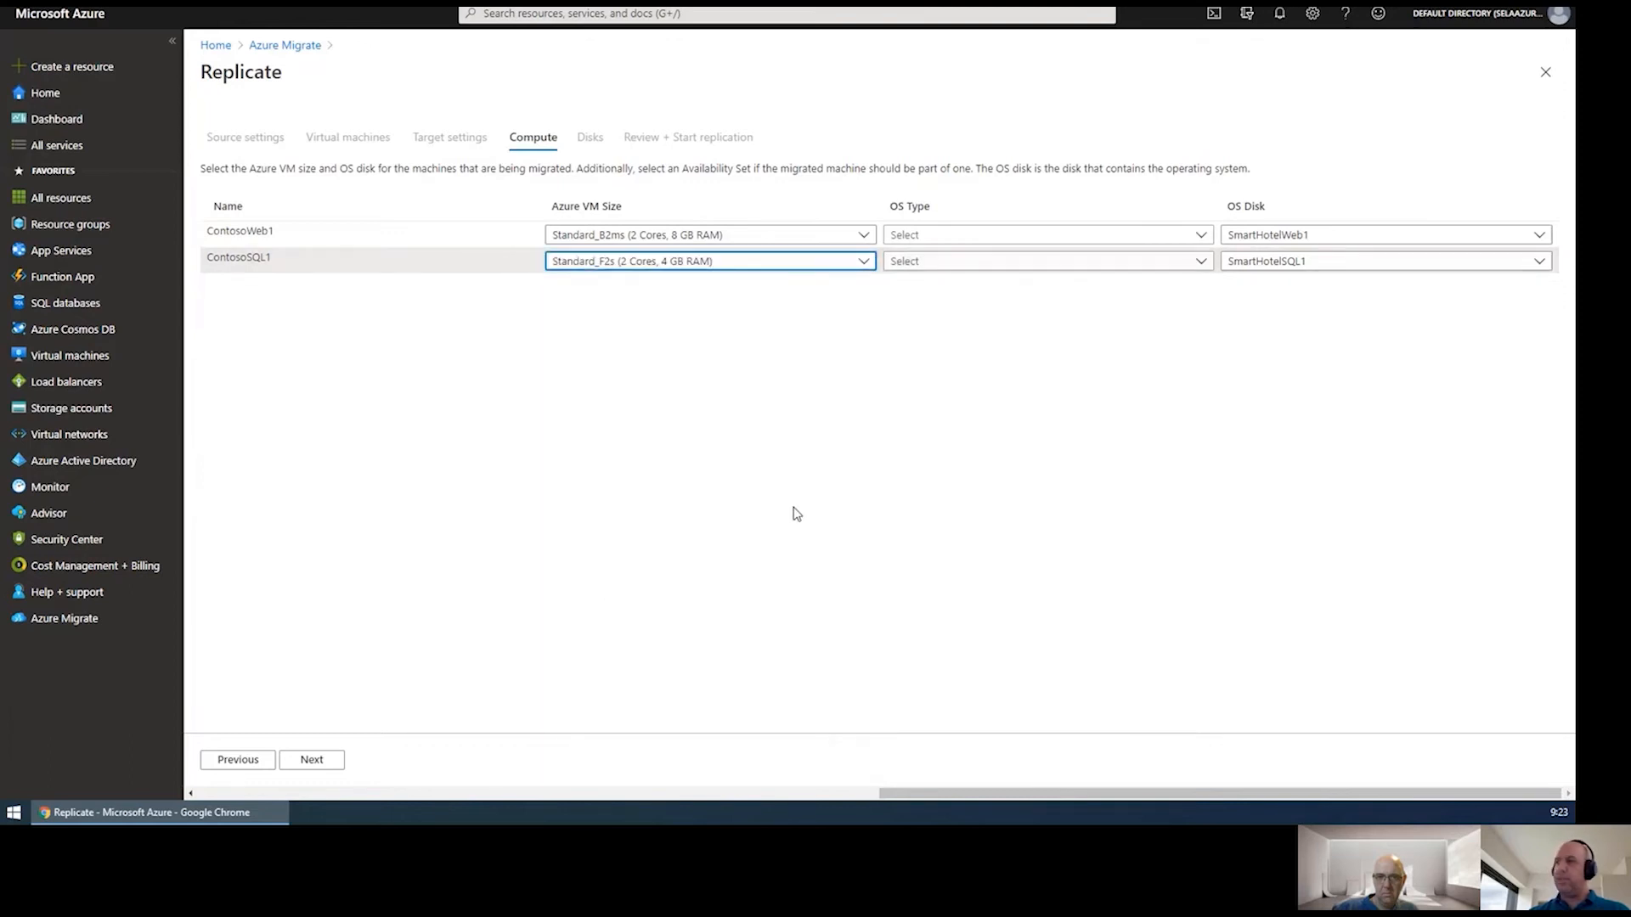
Set OS type to Windows for both ContosoWeb1 and ContosoSQL1.
left_click(1098, 235)
left_click(911, 260)
left_click(976, 264)
left_click(950, 287)
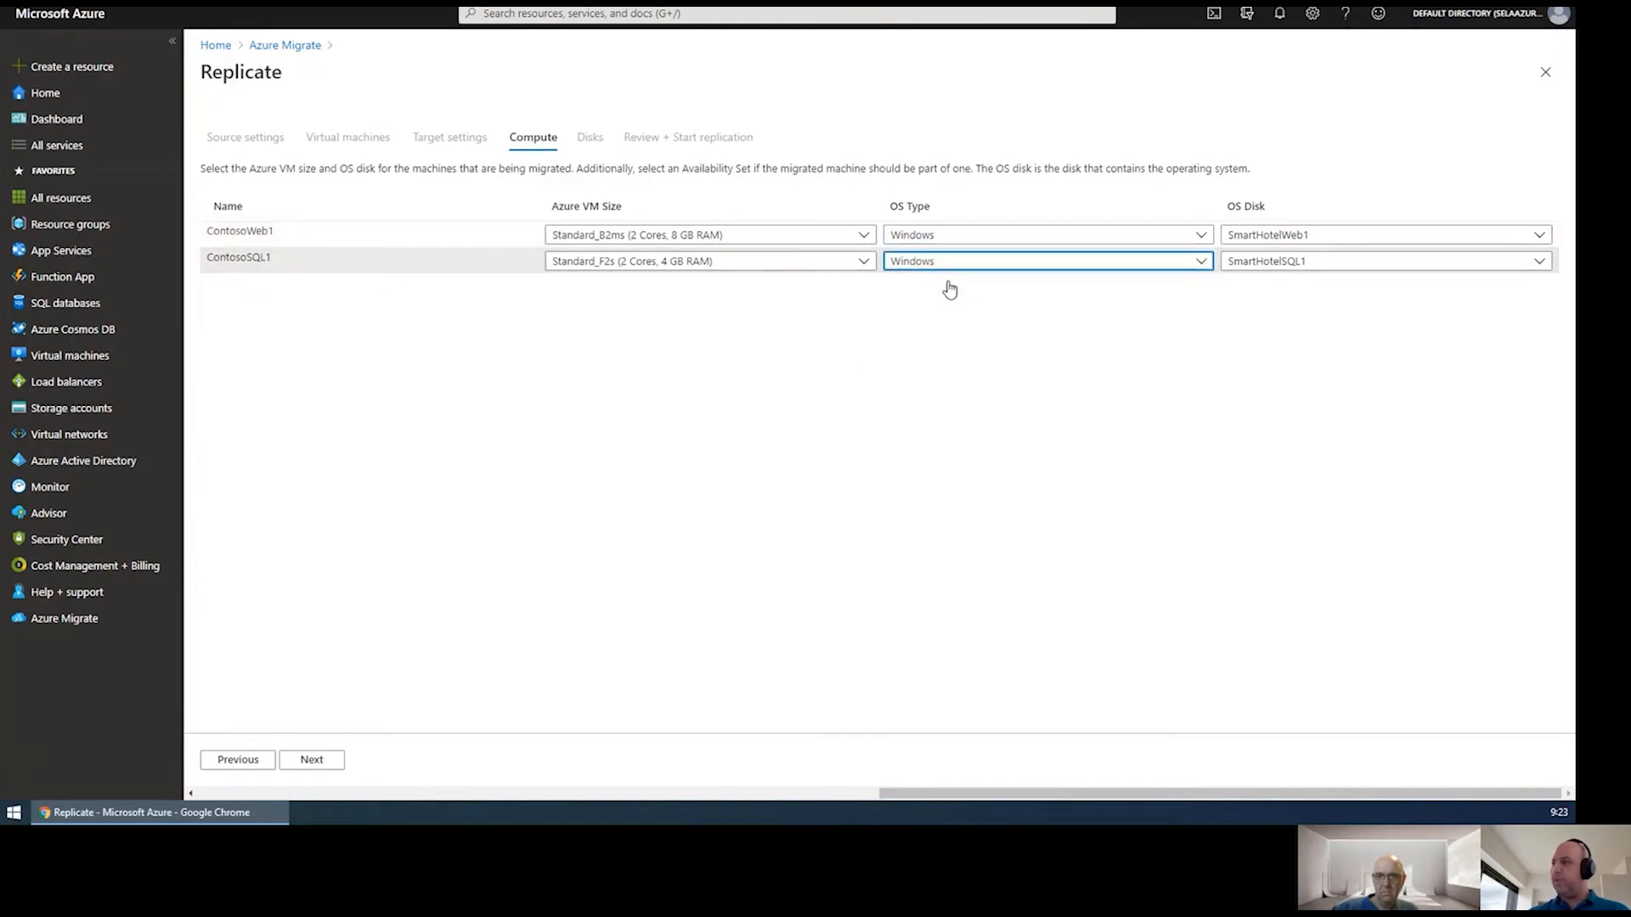
left_click(316, 759)
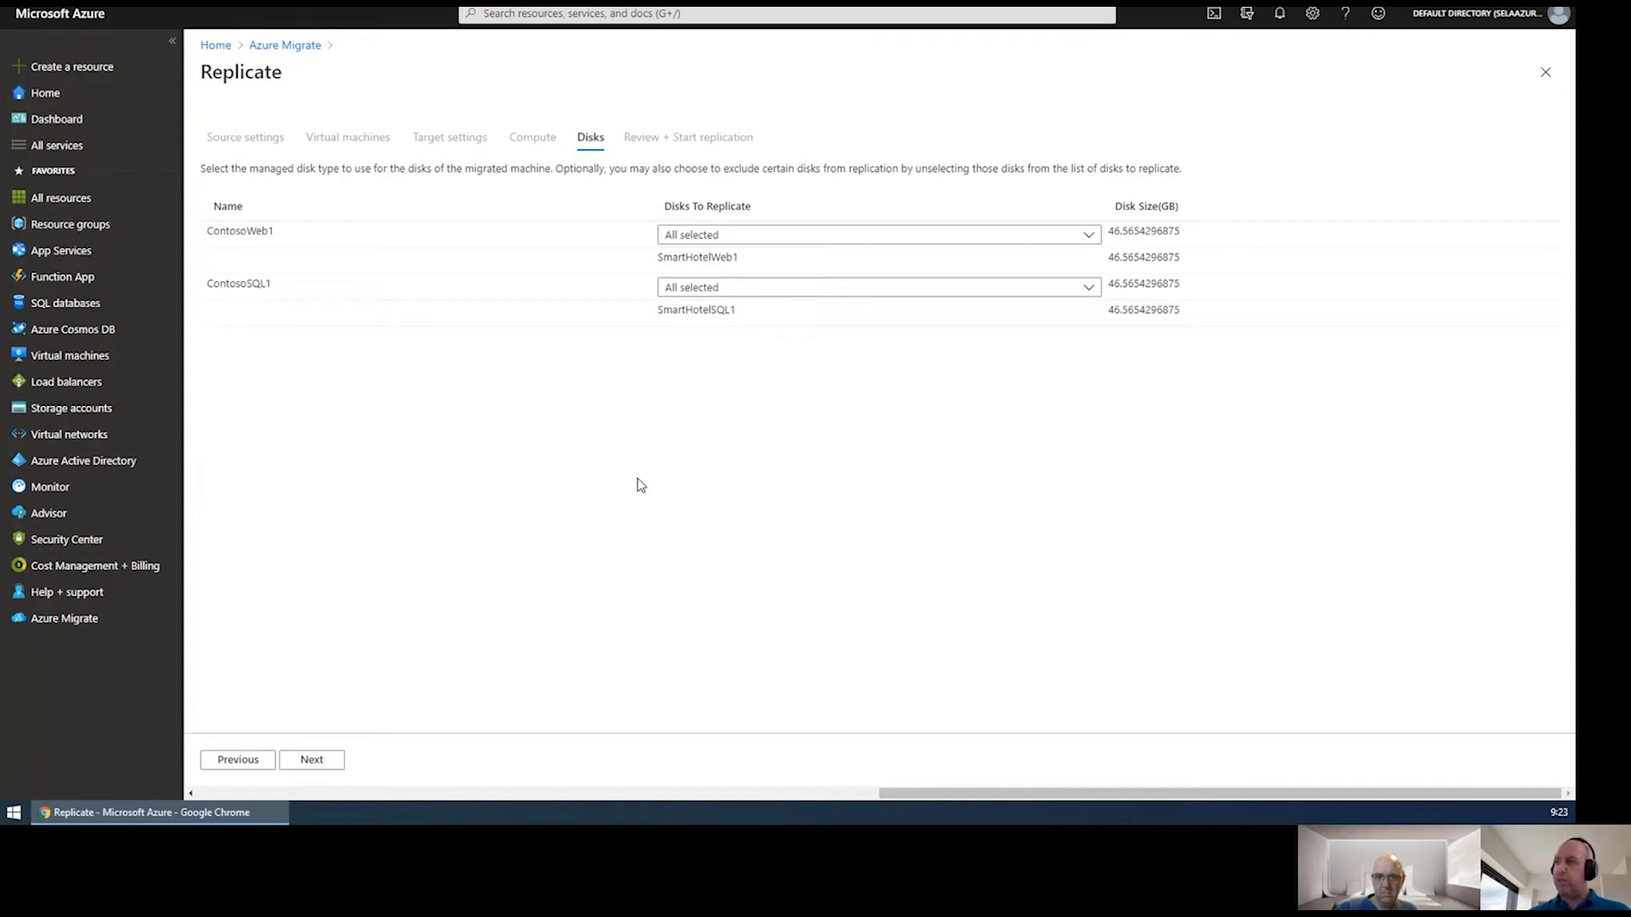
Skip to Review + Start replication and launch replication of ContosoWeb1 and ContosoSQL1.
left_click(312, 760)
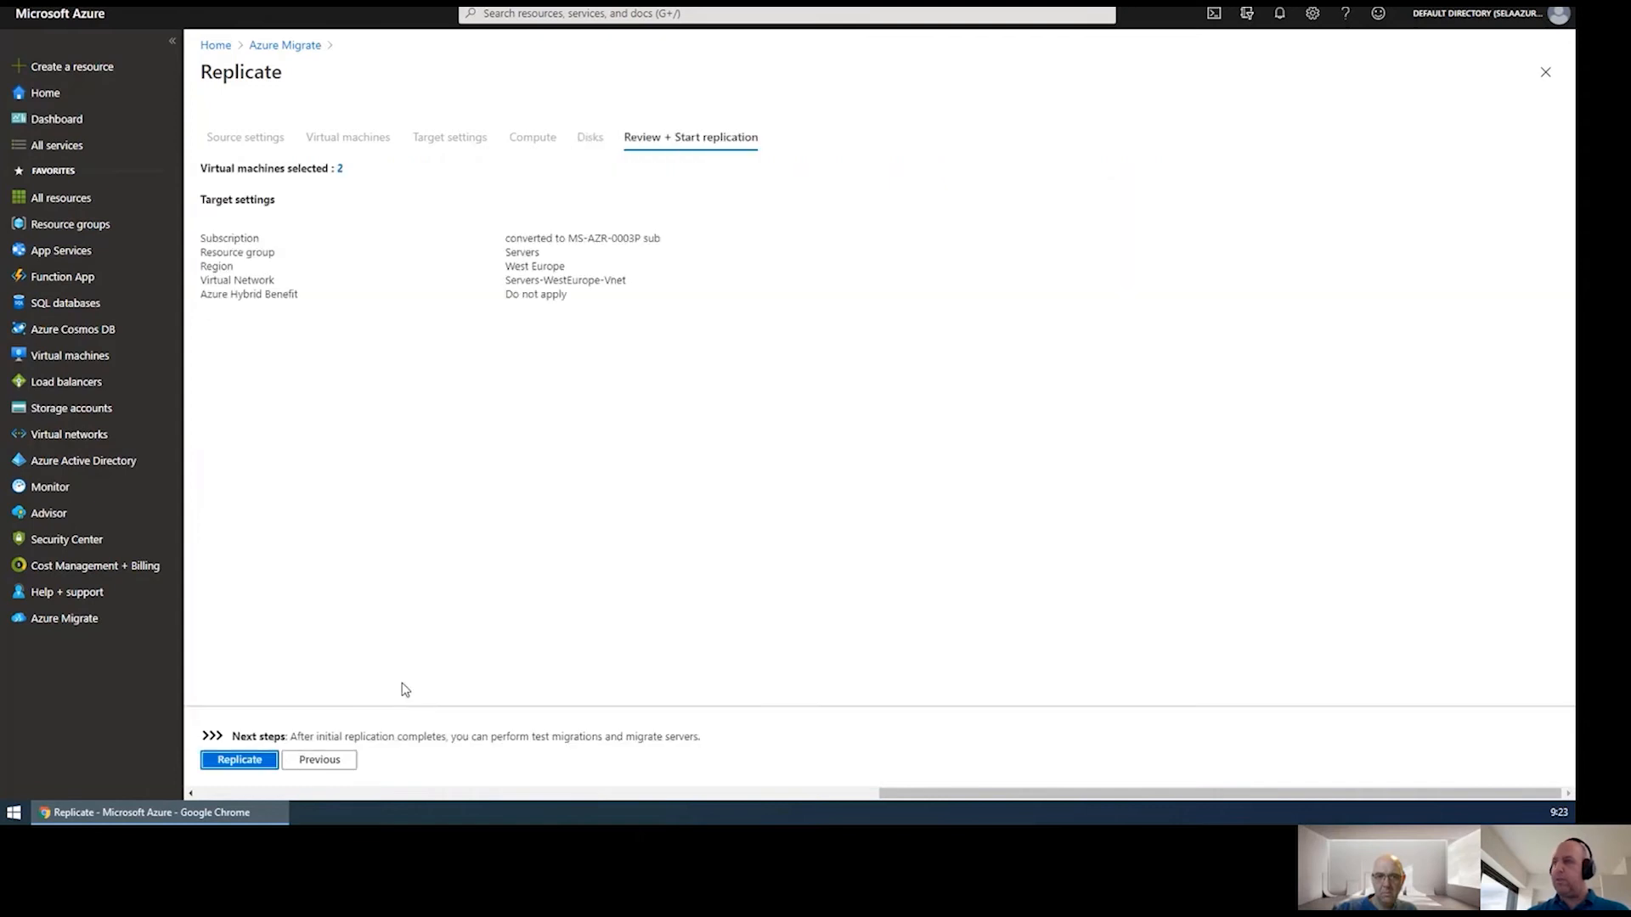
left_click(230, 762)
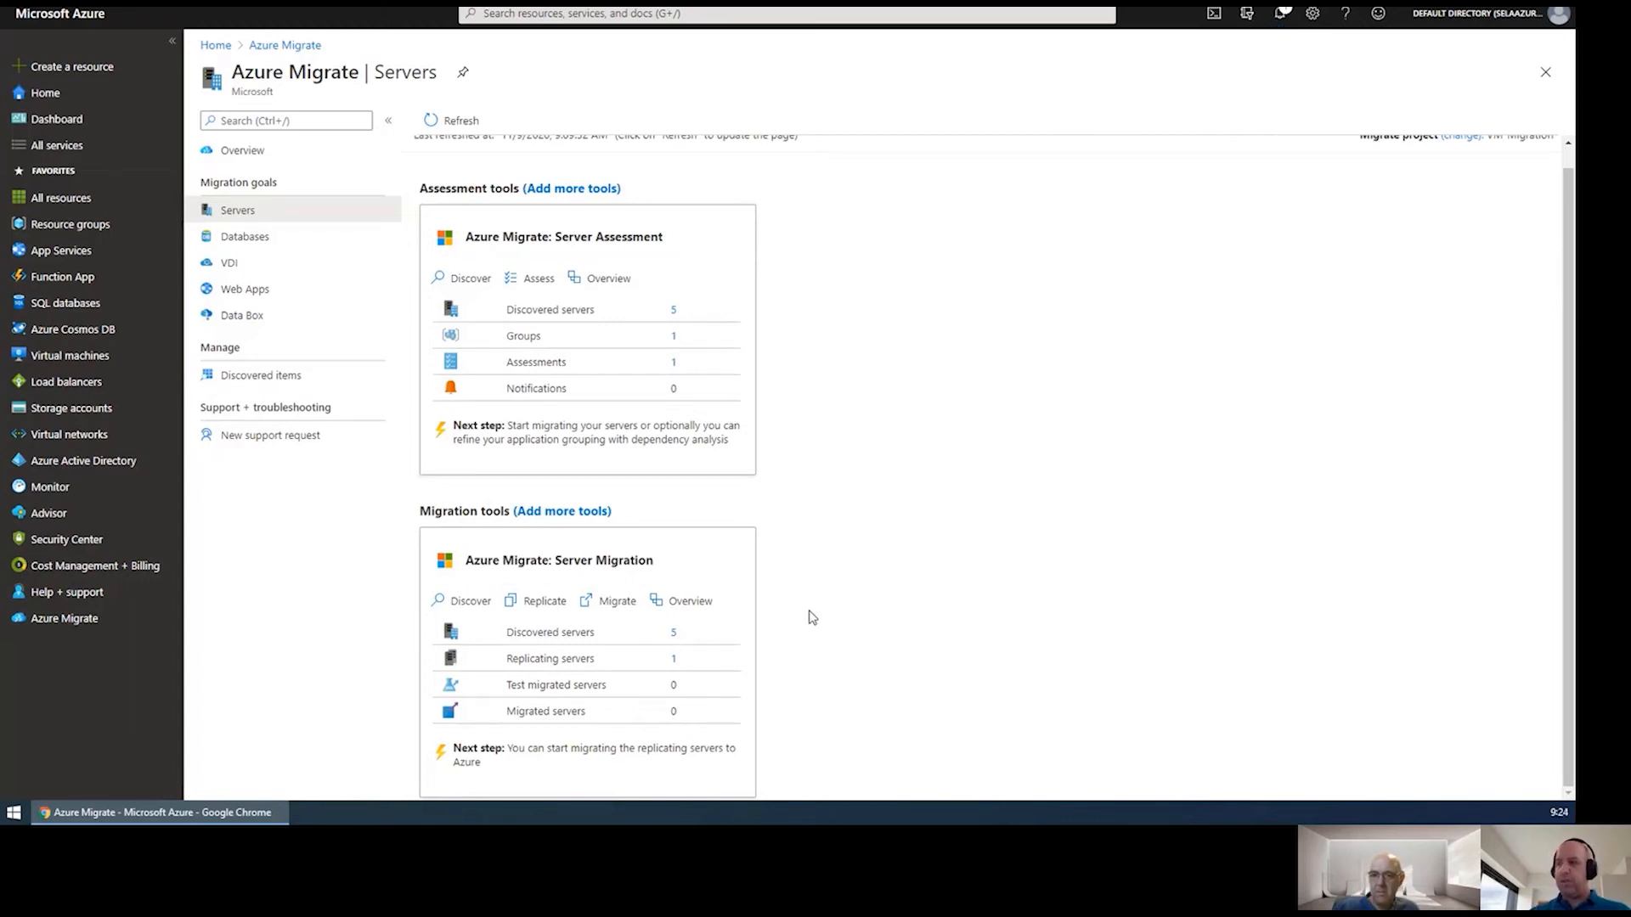
Verify in Server Migration Jobs that Enable replication succeeded for ContosoSQL1 and ContosoWeb1.
left_click(692, 601)
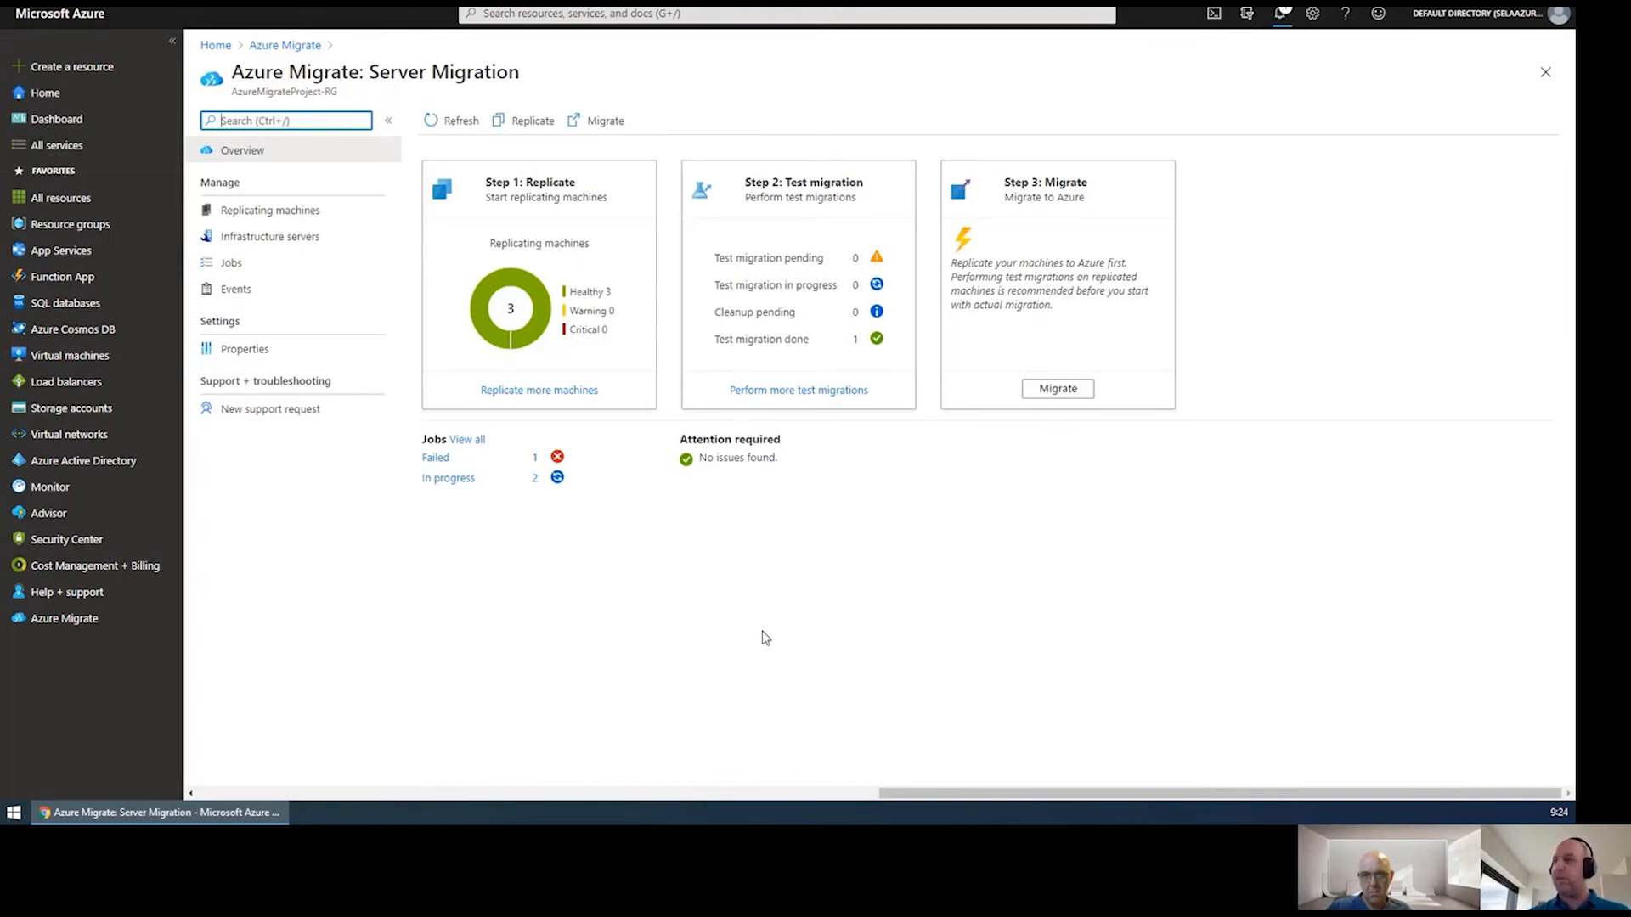
left_click(231, 263)
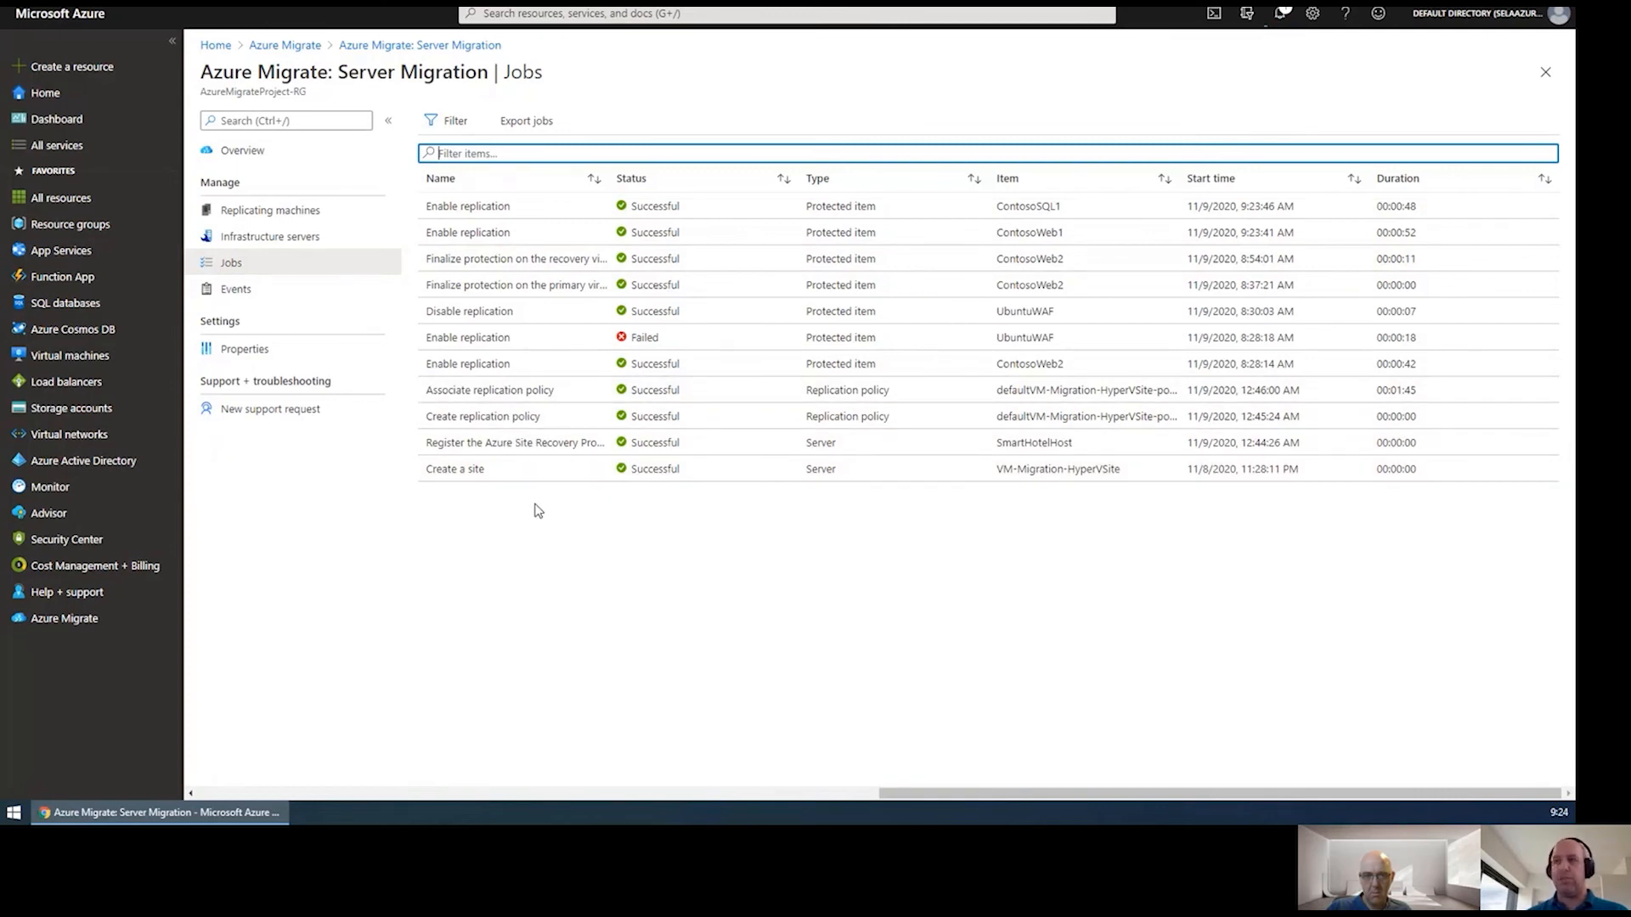
left_click(242, 151)
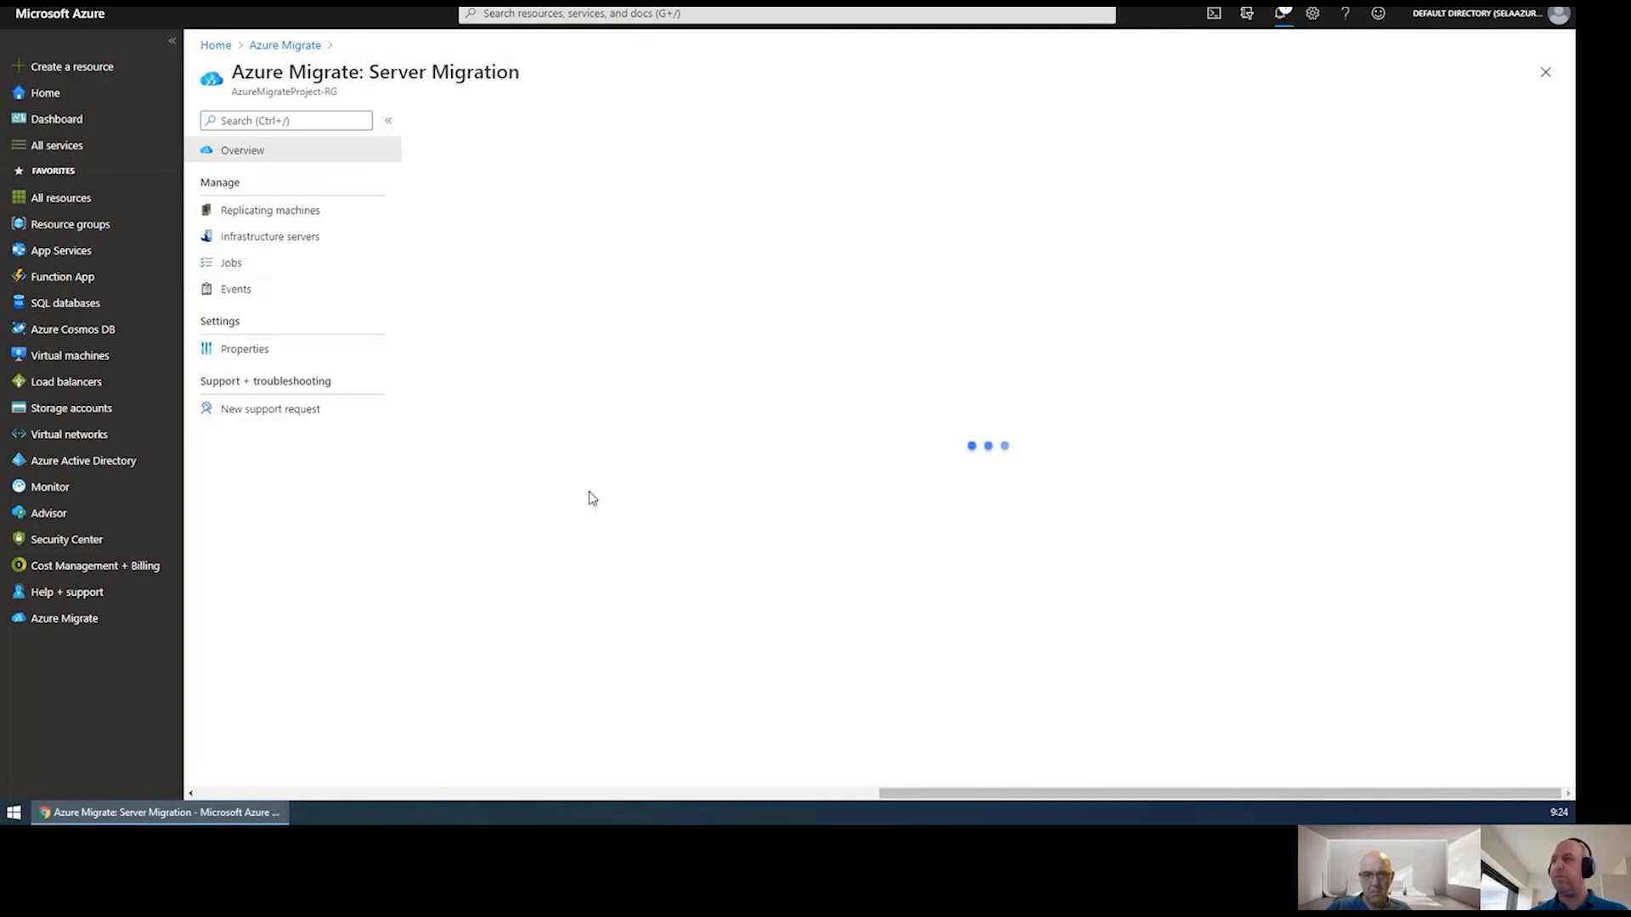